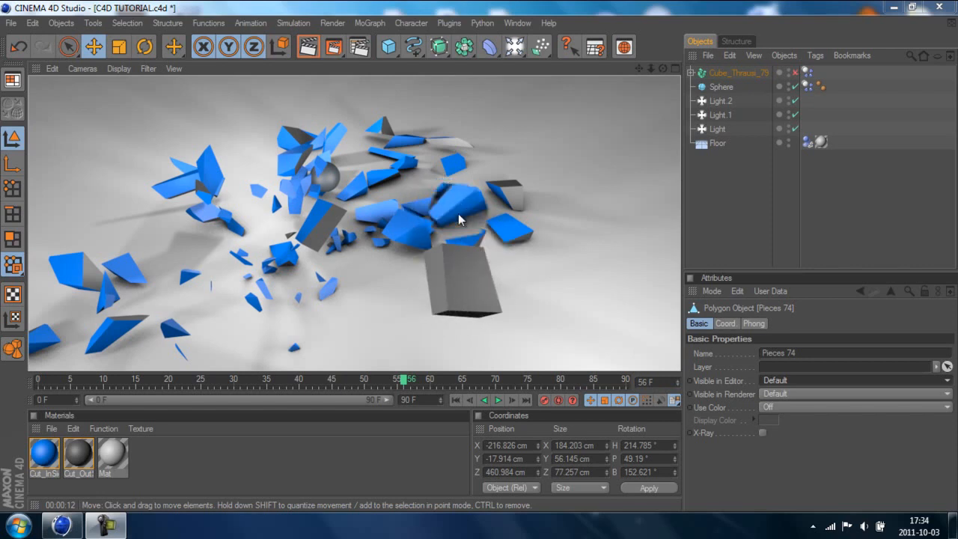
# Step: Play the finished shatter animation from the first frame and stop it
pyautogui.click(455, 399)
pyautogui.click(496, 399)
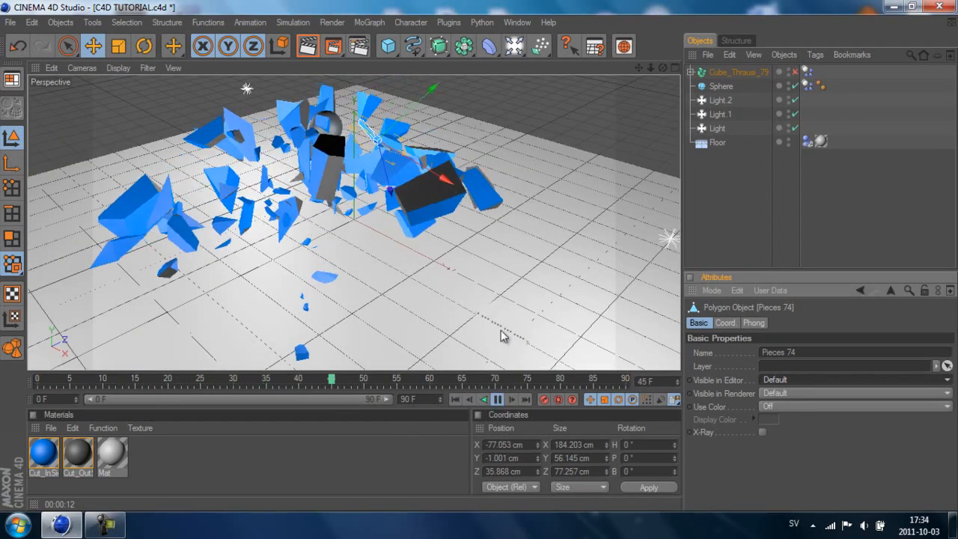
pyautogui.click(497, 399)
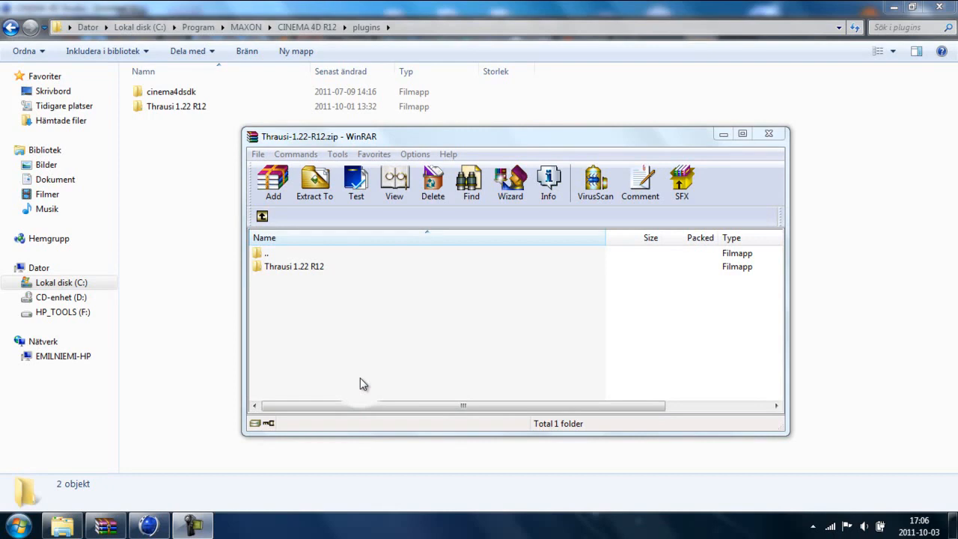
# Step: Examine the path of the CINEMA 4D R12 plugins folder and the Thrausi 1.22 R12 folder inside the downloaded archive
pyautogui.click(425, 27)
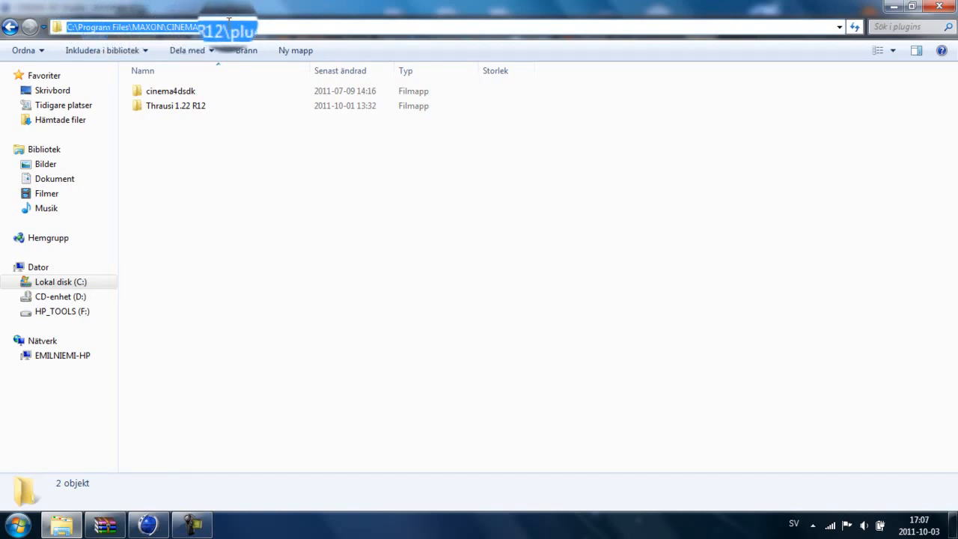
pyautogui.click(262, 27)
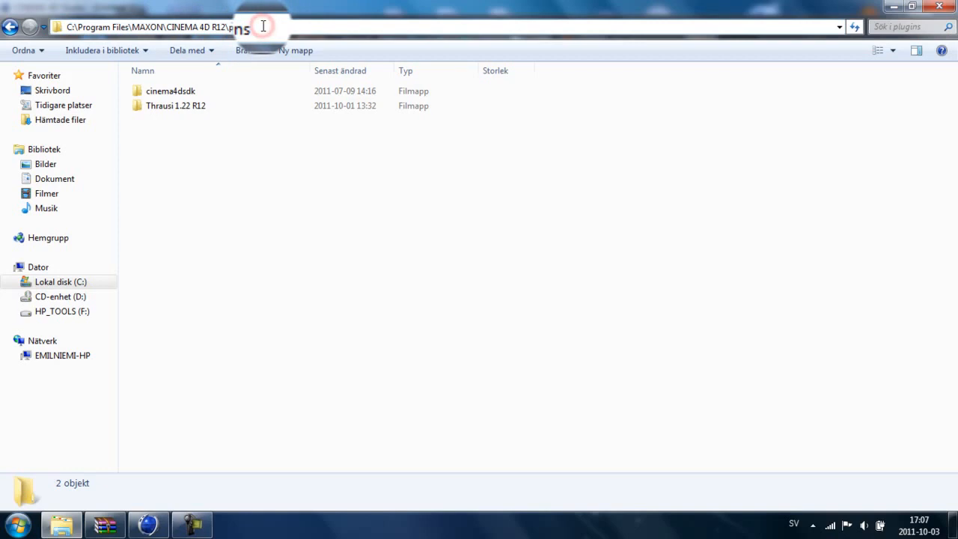
pyautogui.doubleClick(243, 27)
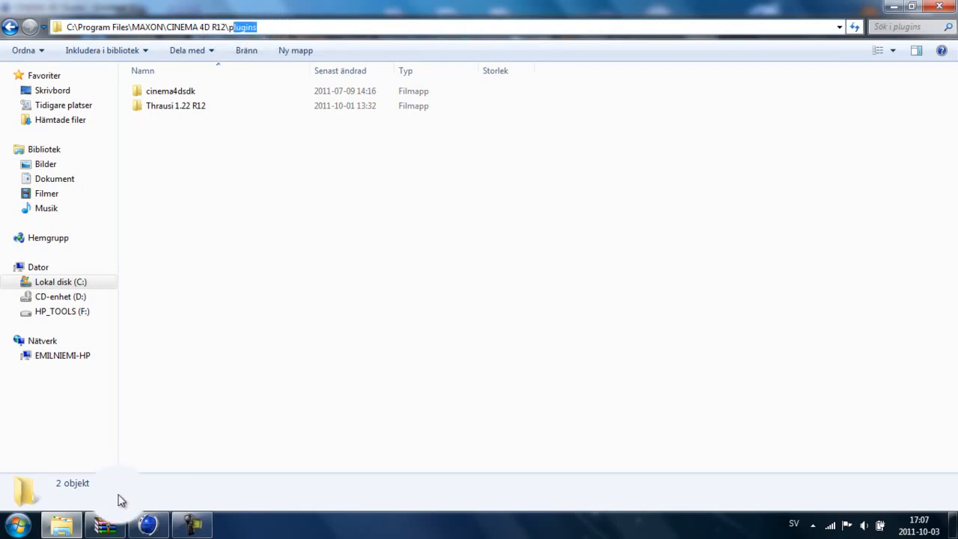
pyautogui.click(112, 523)
pyautogui.click(280, 265)
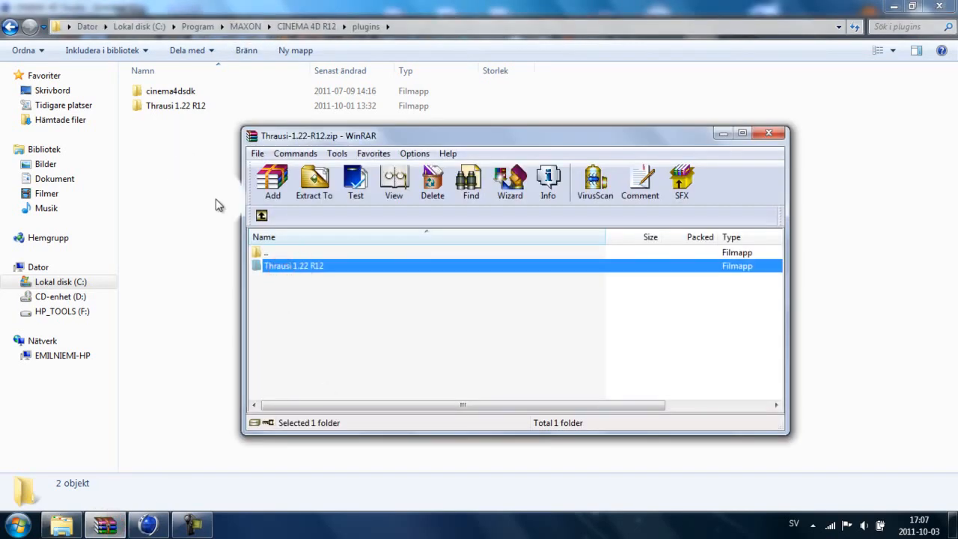
pyautogui.moveTo(253, 6); pyautogui.dragTo(361, 4)
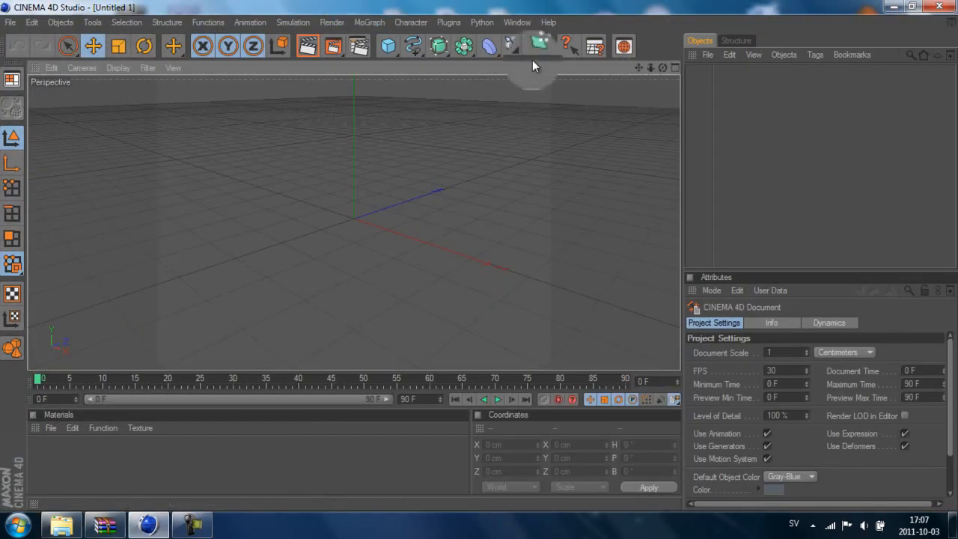
# Step: Set the render output to the HDV/HDTV 720 25 film/video preset
pyautogui.click(356, 45)
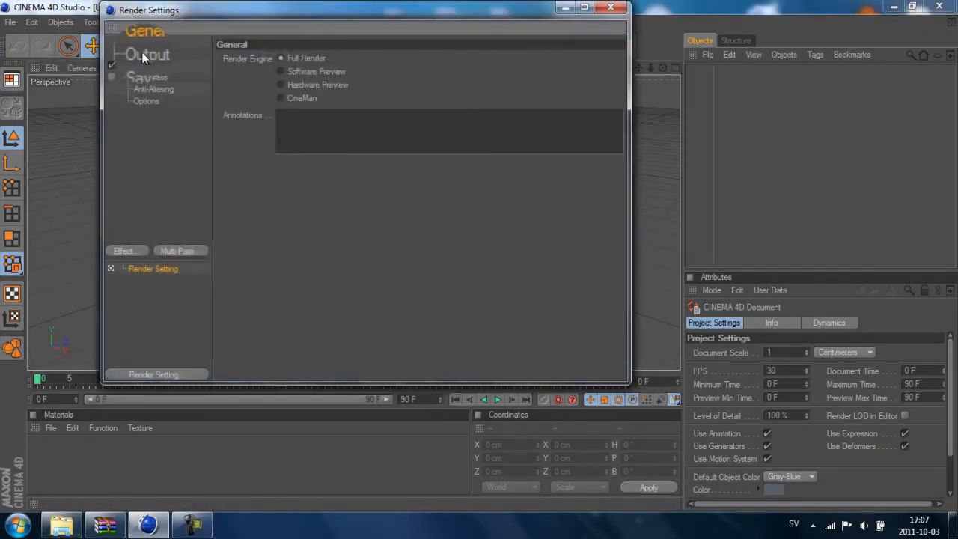
pyautogui.click(137, 54)
pyautogui.click(228, 61)
pyautogui.moveTo(253, 99)
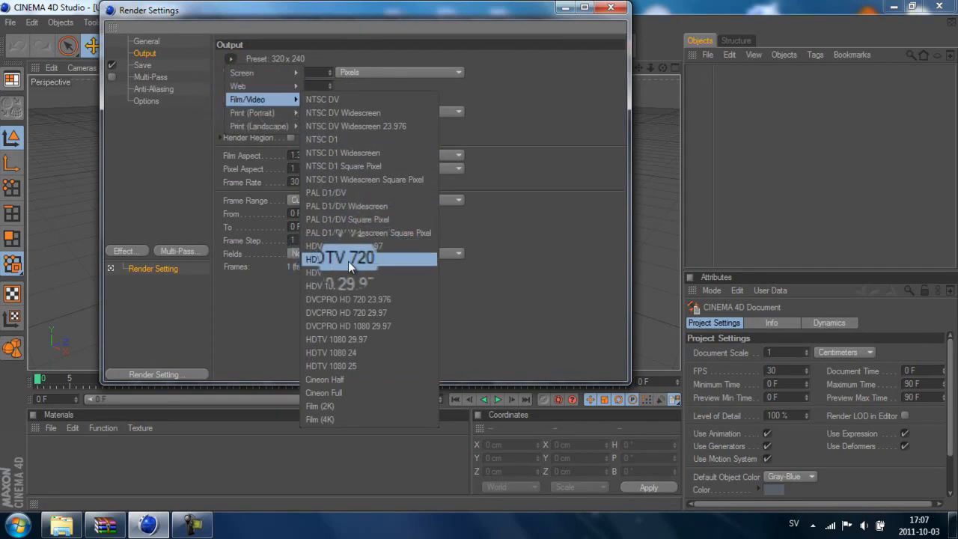
pyautogui.click(372, 259)
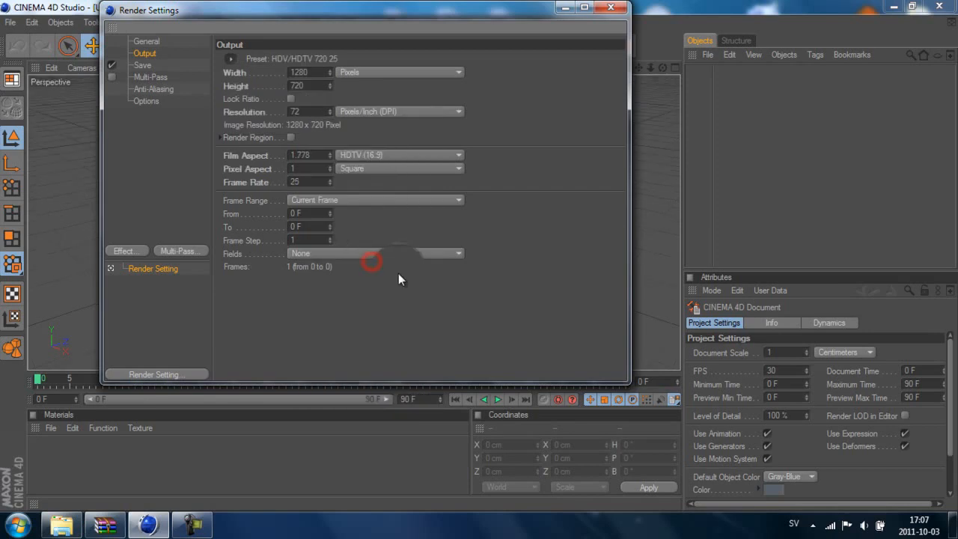
pyautogui.click(611, 7)
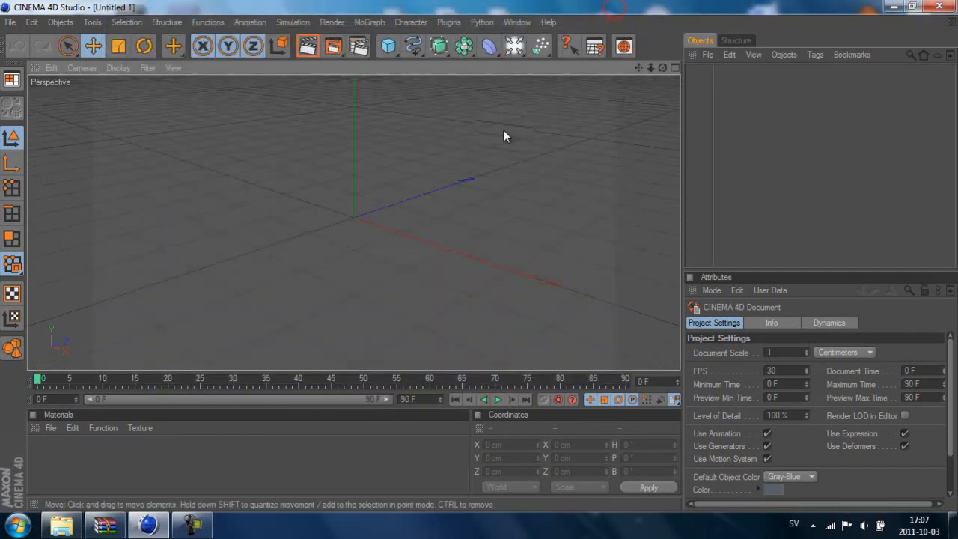
# Step: Add a floor object to the scene and apply a new default material to it
pyautogui.scroll(-8, 407, 202)
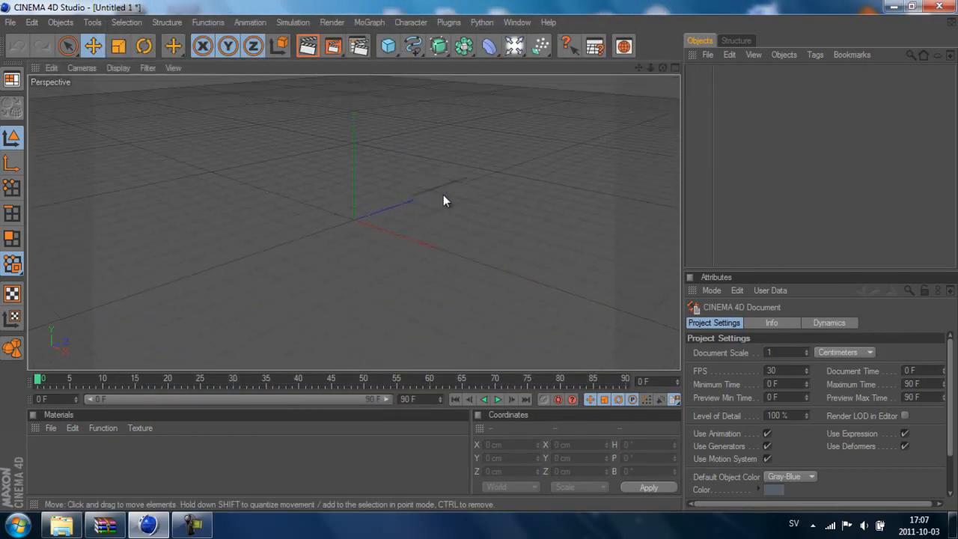
pyautogui.moveTo(663, 68); pyautogui.dragTo(479, 254)
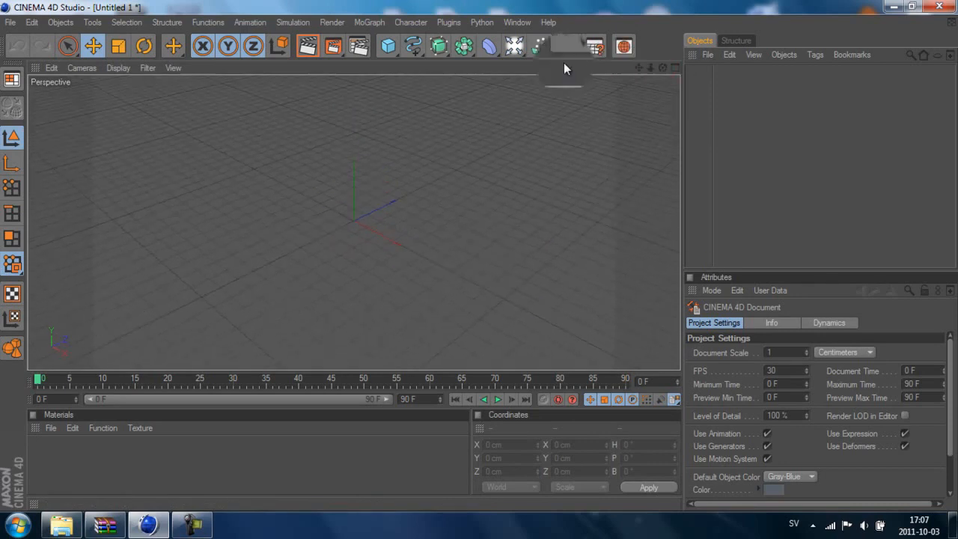
pyautogui.moveTo(515, 47); pyautogui.dragTo(647, 160)
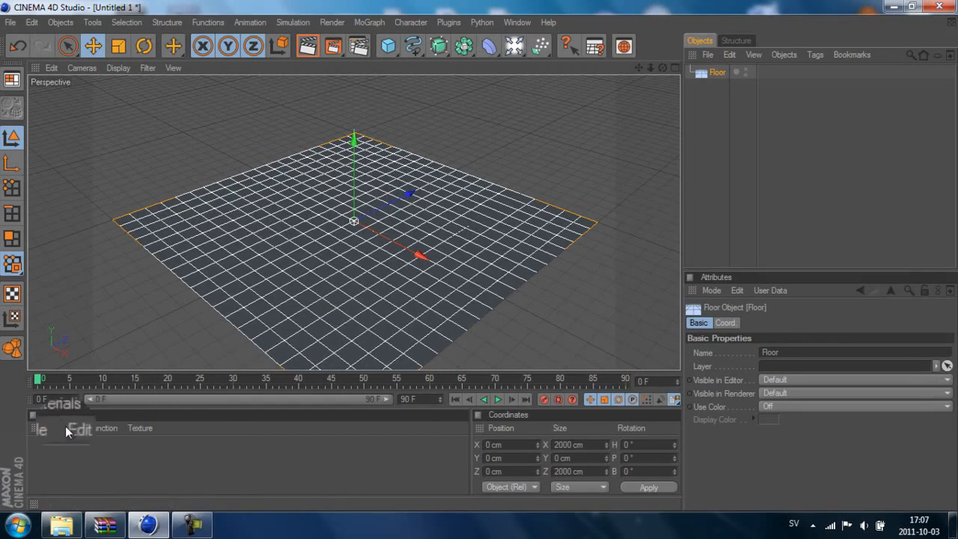
pyautogui.click(49, 427)
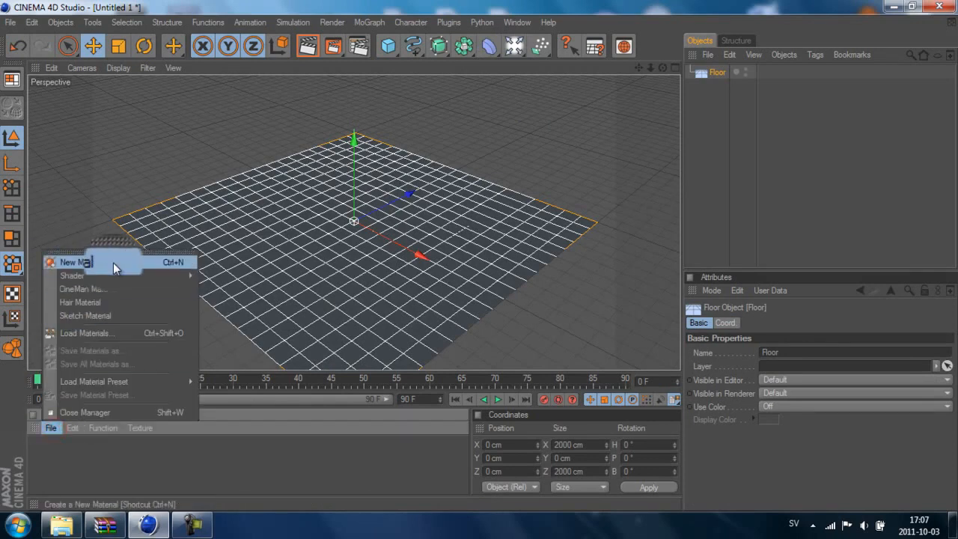
pyautogui.click(114, 268)
pyautogui.moveTo(44, 450); pyautogui.dragTo(717, 72)
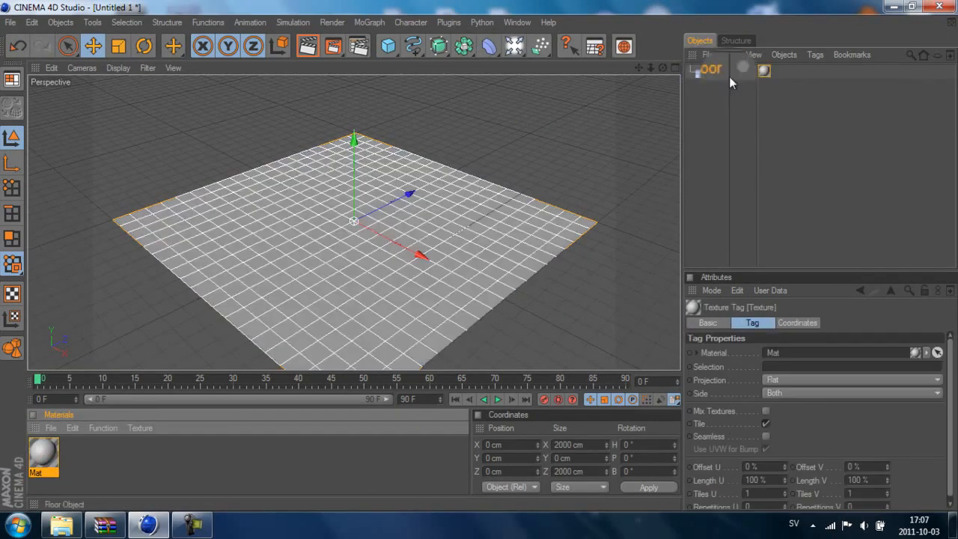
# Step: Add an omni light and move it to about X -505 cm, Y 288 cm
pyautogui.click(519, 52)
pyautogui.click(518, 53)
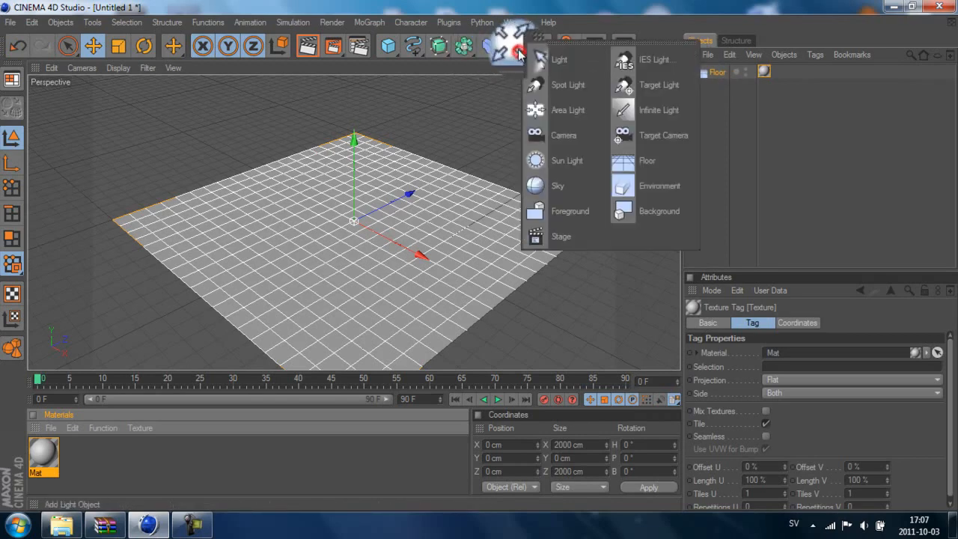
pyautogui.click(558, 60)
pyautogui.moveTo(479, 254); pyautogui.dragTo(479, 252)
pyautogui.moveTo(416, 205); pyautogui.dragTo(478, 253)
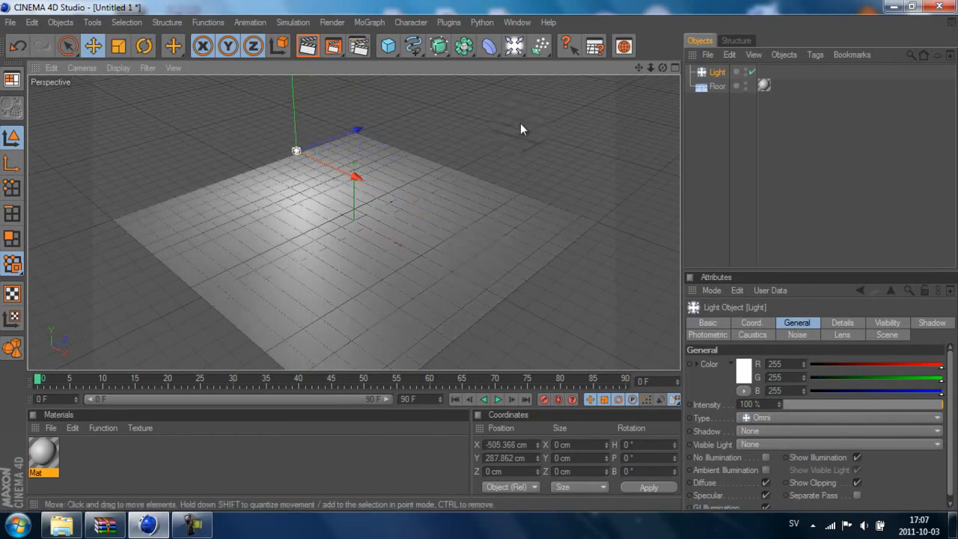
# Step: Add a second omni light and place it at about X 796 cm, Y 295 cm
pyautogui.click(516, 46)
pyautogui.click(534, 59)
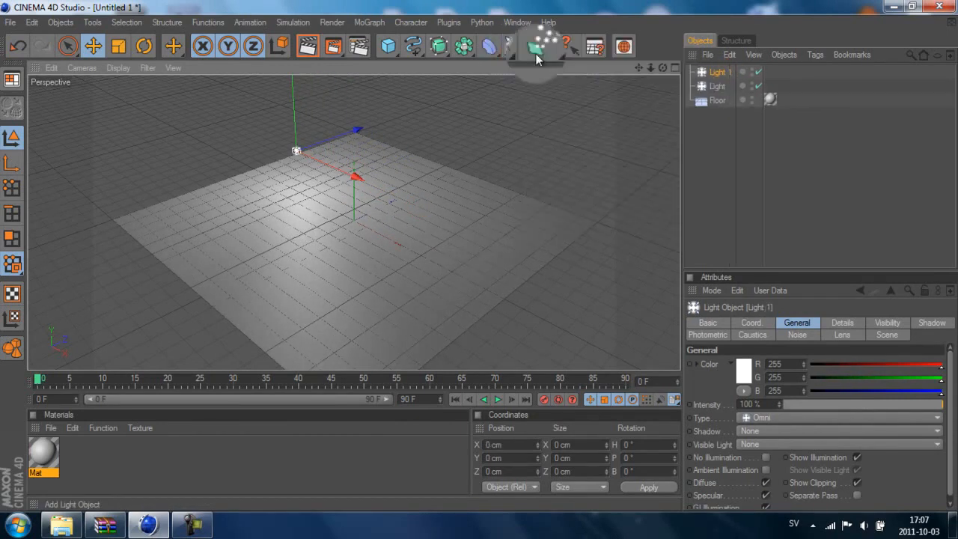
pyautogui.moveTo(352, 193); pyautogui.dragTo(479, 253)
pyautogui.moveTo(417, 205); pyautogui.dragTo(481, 261)
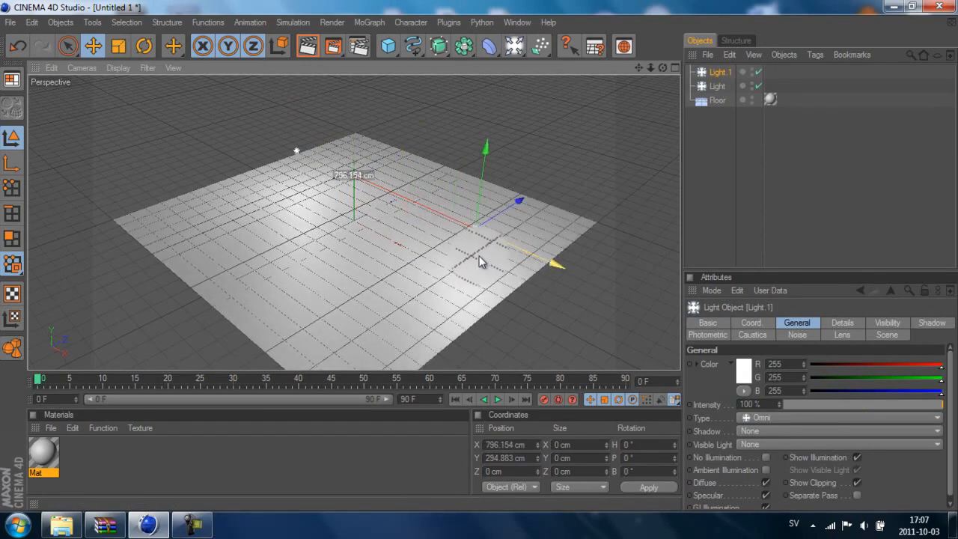
# Step: Add a third omni light and place it at about Y 190 cm, Z -1090 cm
pyautogui.click(510, 45)
pyautogui.click(539, 59)
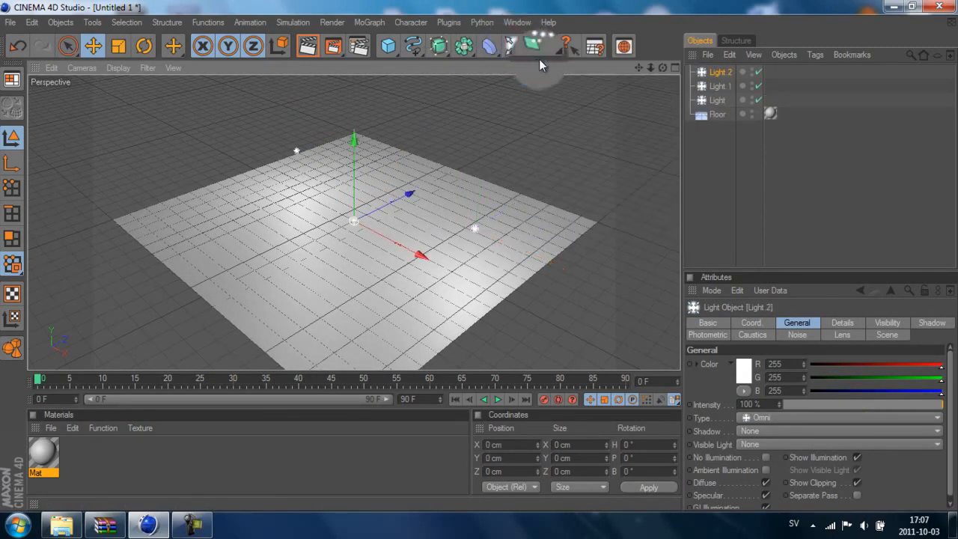
pyautogui.moveTo(480, 261); pyautogui.dragTo(481, 263)
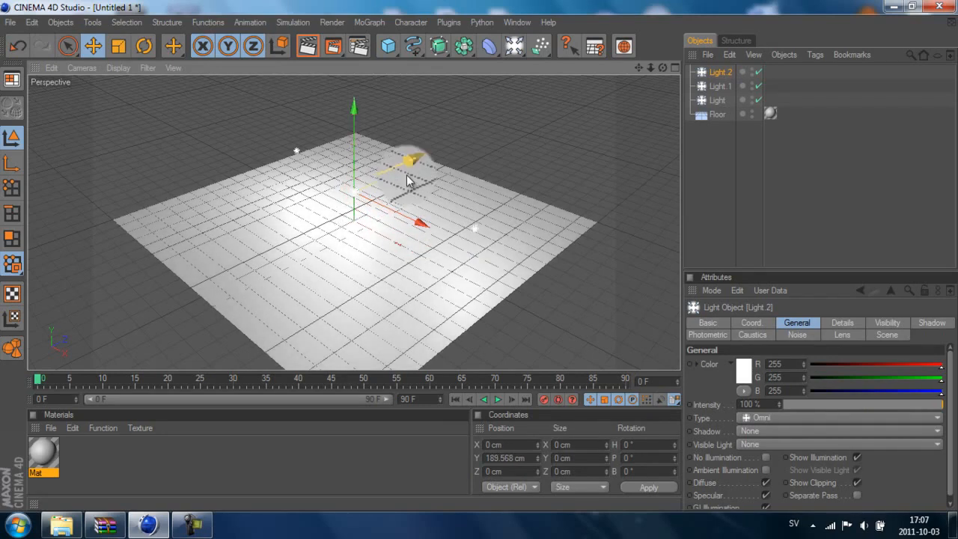
pyautogui.moveTo(415, 172); pyautogui.dragTo(473, 261)
# Step: Add a cube at the origin and raise it to about 162 cm in Y
pyautogui.scroll(6, 364, 240)
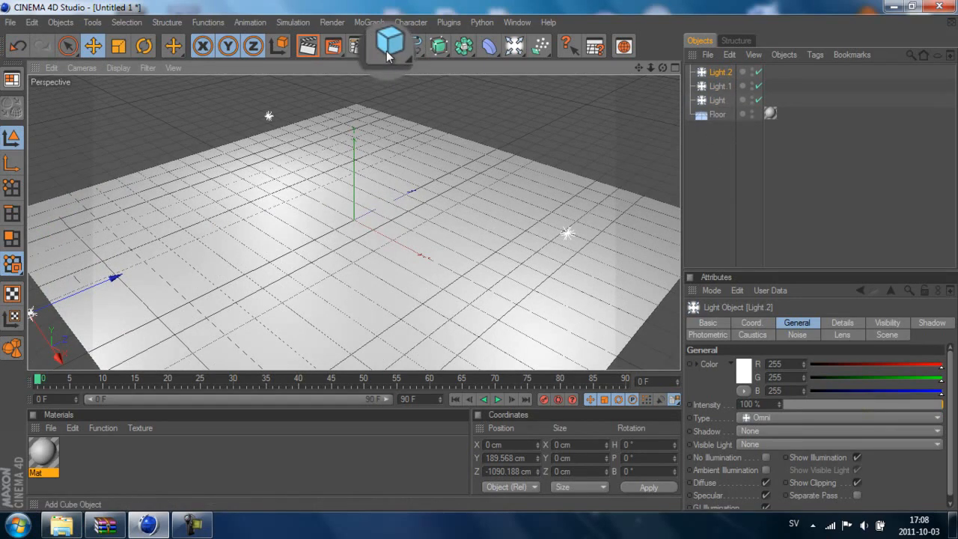
pyautogui.moveTo(386, 50); pyautogui.dragTo(416, 54)
pyautogui.moveTo(354, 173); pyautogui.dragTo(478, 255)
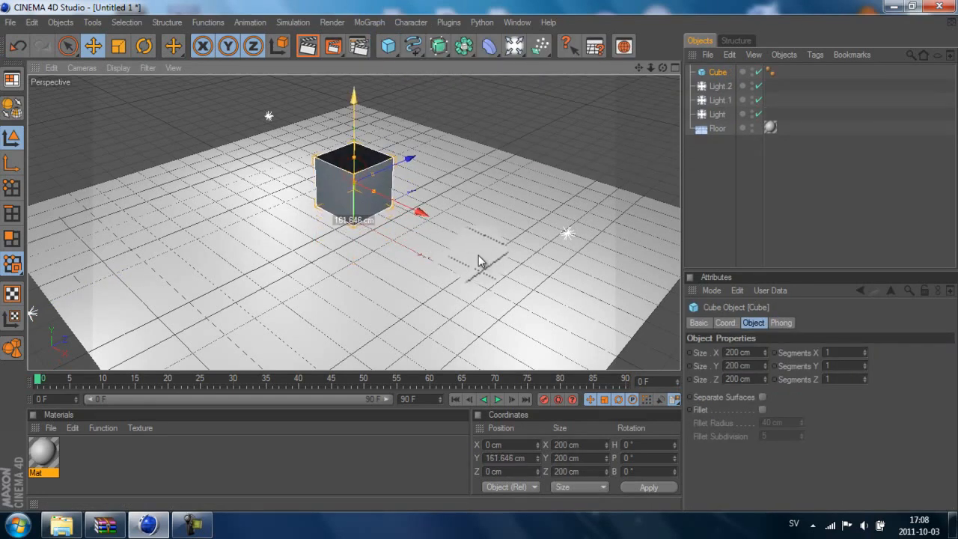
# Step: Resize the cube to about 338 cm in X and 117 cm in Y, and lower it to about 51 cm in Y
pyautogui.moveTo(361, 174); pyautogui.dragTo(480, 259)
pyautogui.moveTo(374, 192); pyautogui.dragTo(483, 259)
pyautogui.scroll(3, 329, 191)
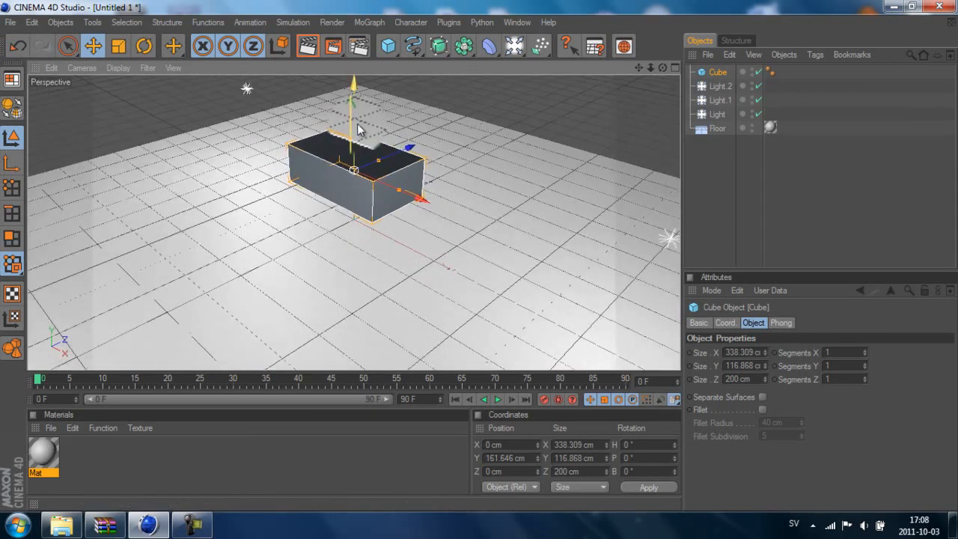
pyautogui.moveTo(356, 127); pyautogui.dragTo(479, 259)
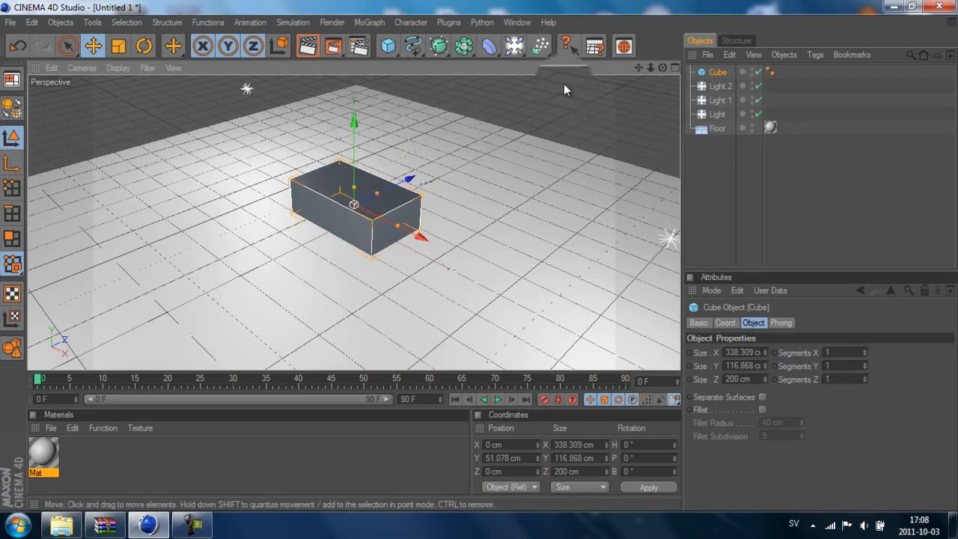
# Step: Open the Thrausi plugin with the cube selected and look through its dynamic, material and bake options
pyautogui.click(457, 43)
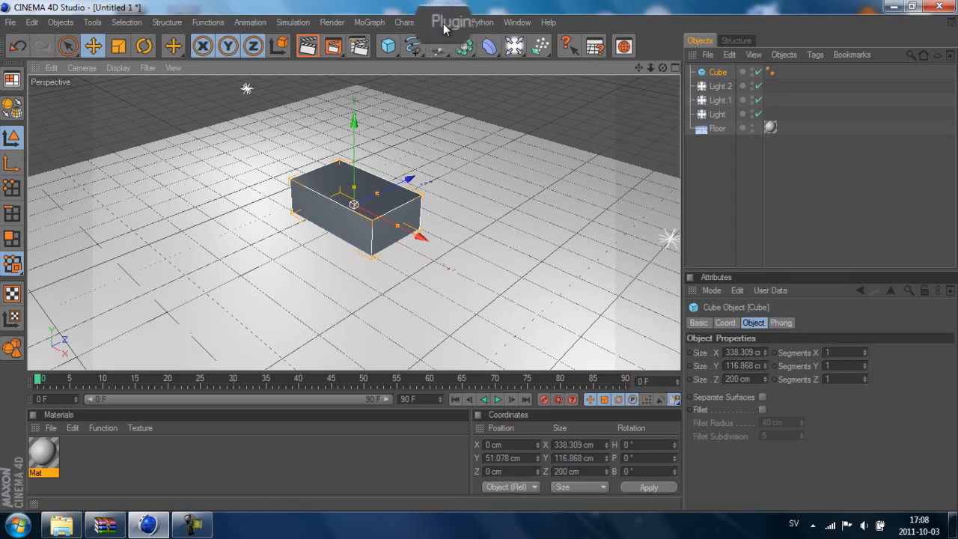
pyautogui.click(447, 23)
pyautogui.moveTo(464, 76)
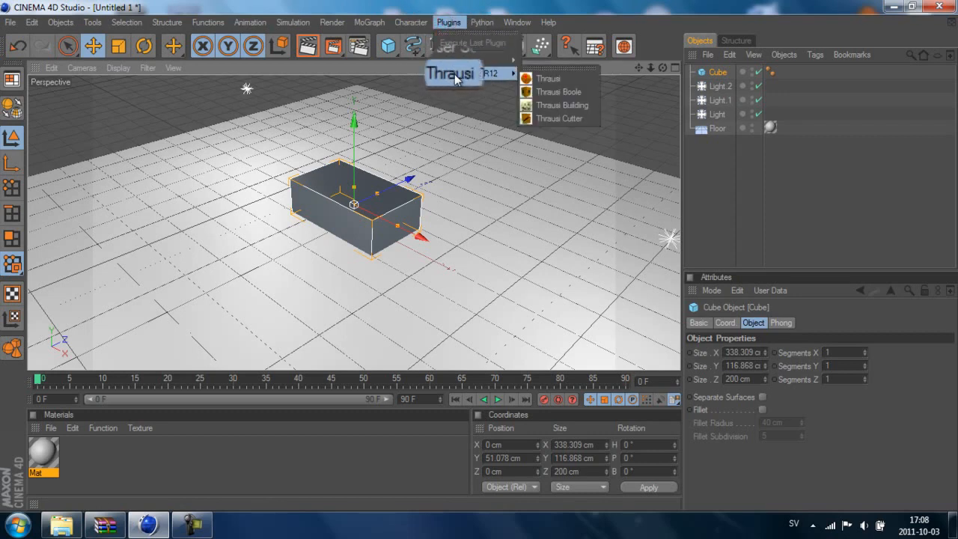
pyautogui.click(557, 78)
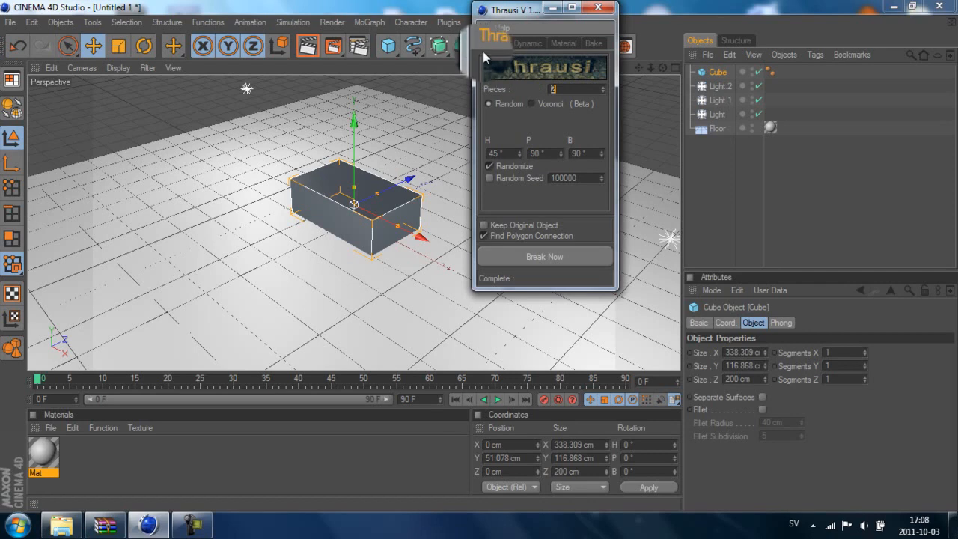
pyautogui.click(523, 44)
pyautogui.click(555, 46)
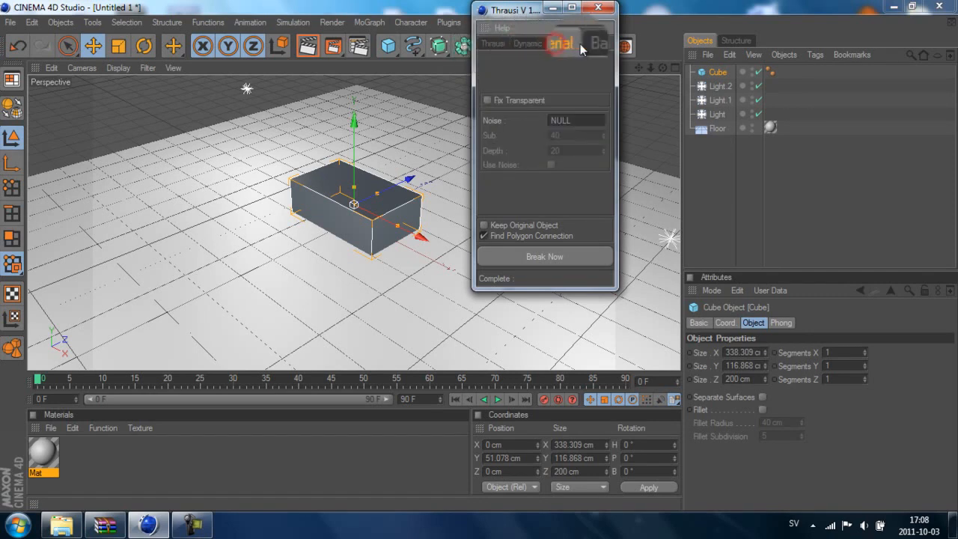
pyautogui.click(588, 45)
pyautogui.click(490, 44)
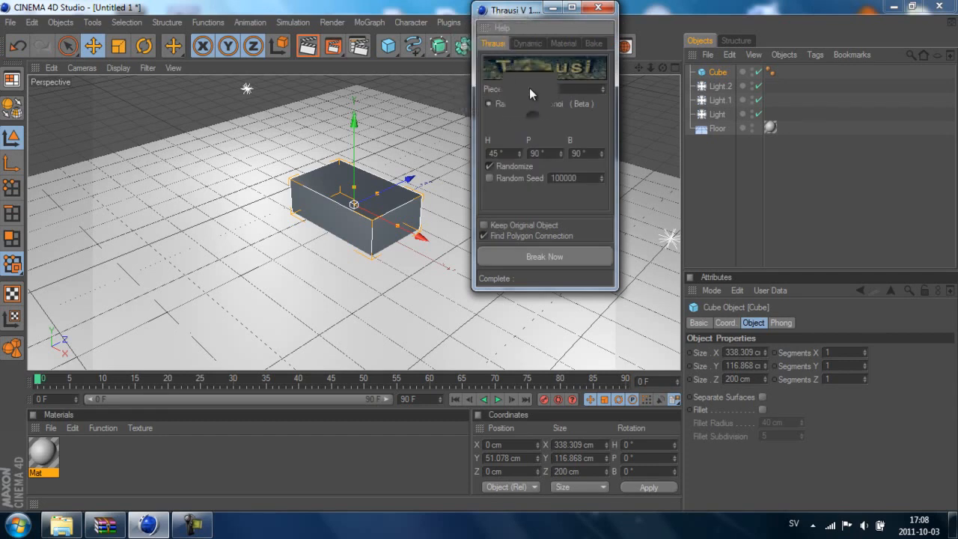
# Step: Break the cube into 40 random pieces with Thrausi and close the plugin window
pyautogui.doubleClick(552, 89)
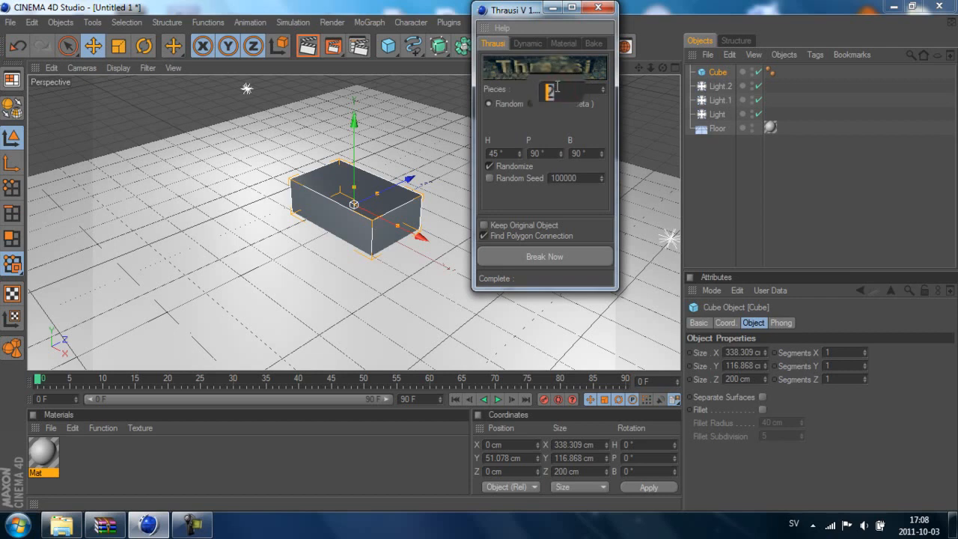
pyautogui.write('40')
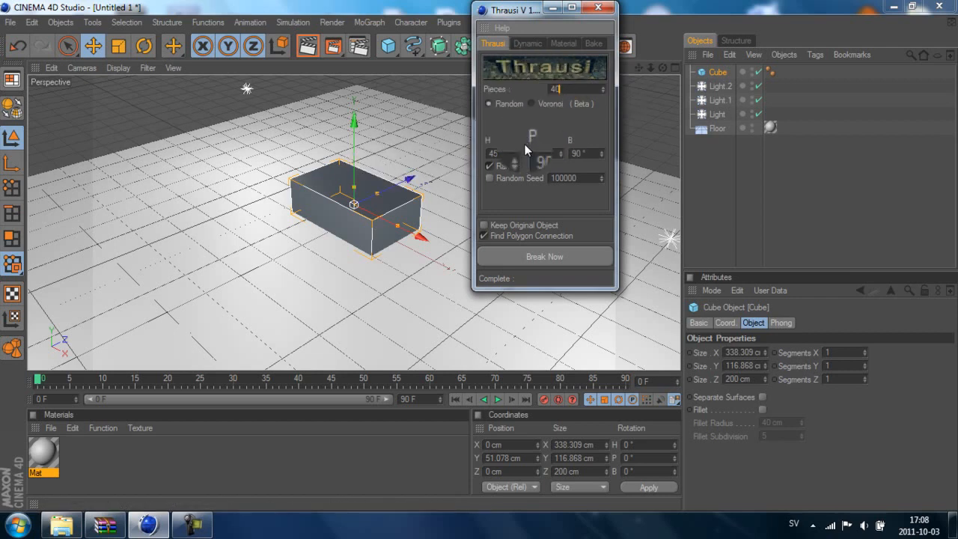
pyautogui.click(548, 258)
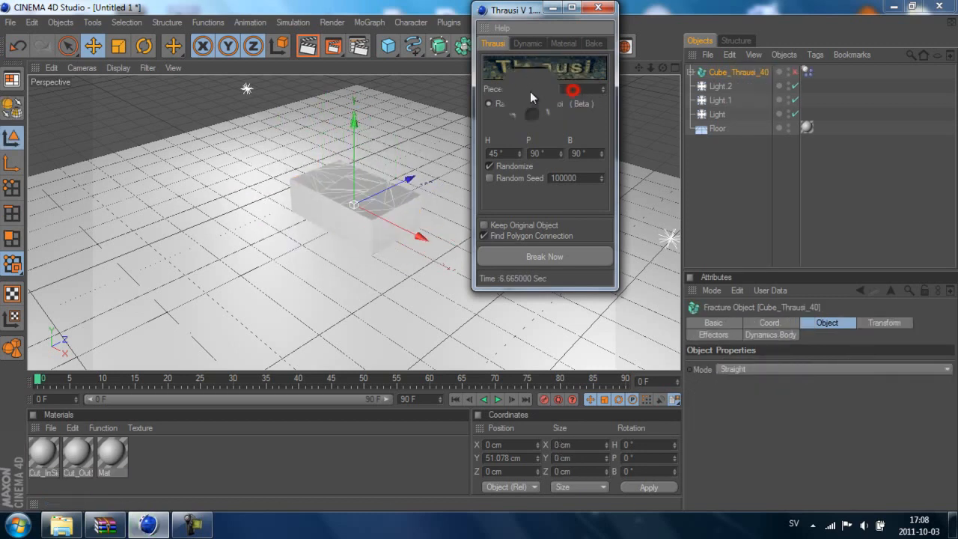
pyautogui.click(603, 9)
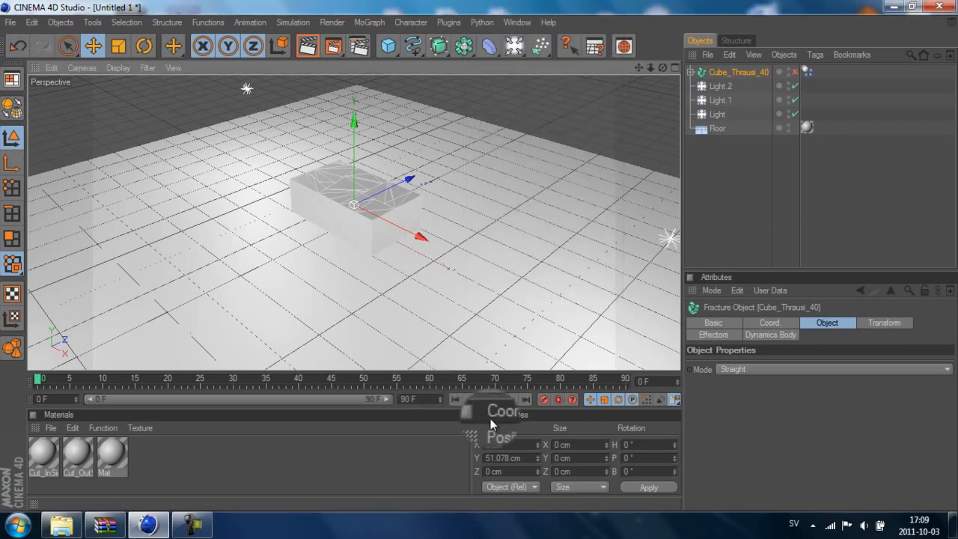
# Step: Play the simulation of the fractured cube, stop it and return to frame 0
pyautogui.click(499, 401)
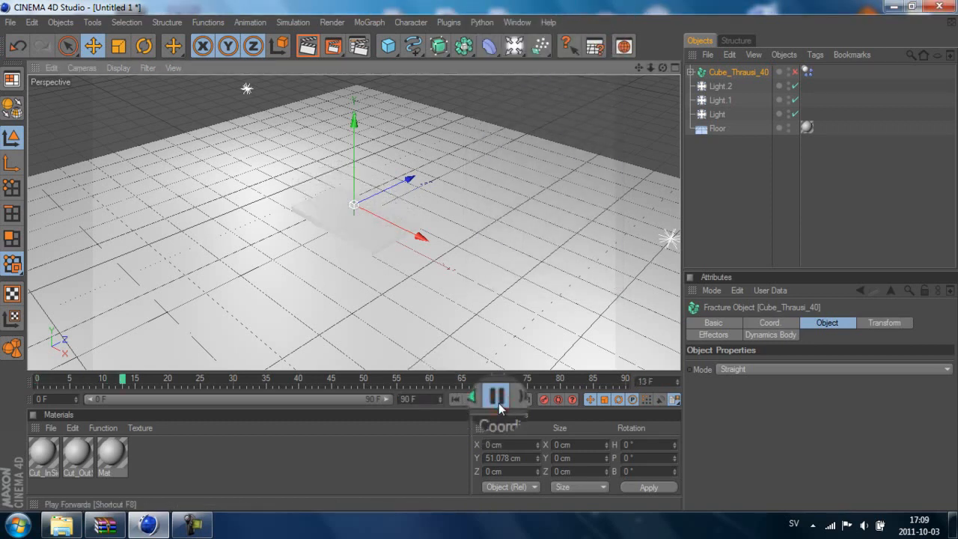
pyautogui.click(498, 401)
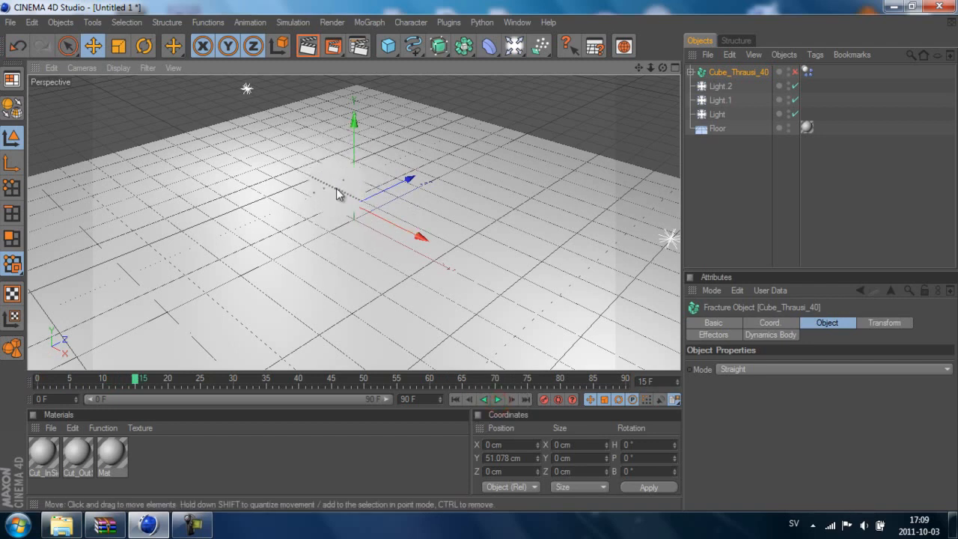
pyautogui.click(456, 402)
# Step: Make the floor a dynamics collider so the cube's pieces can land on it
pyautogui.moveTo(717, 130); pyautogui.dragTo(697, 130)
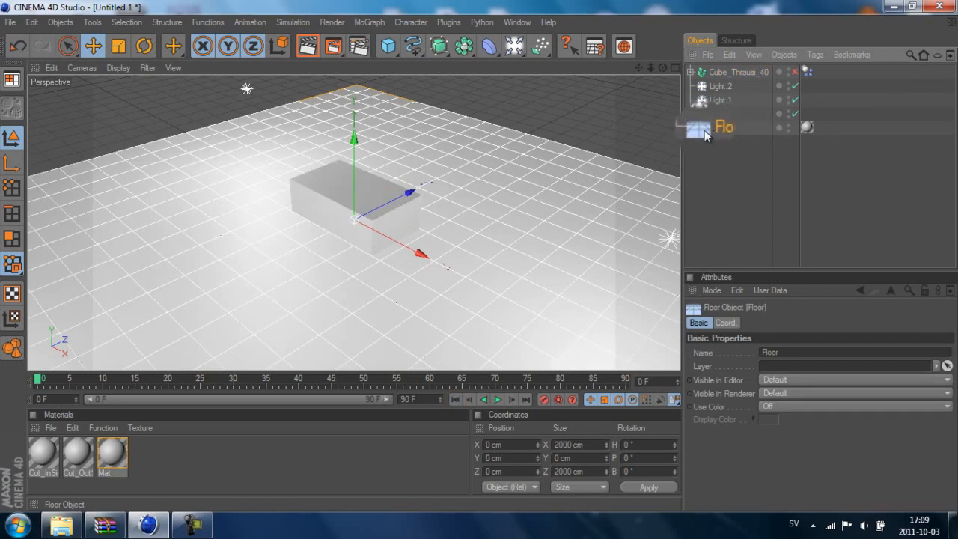
pyautogui.moveTo(716, 130); pyautogui.dragTo(716, 132)
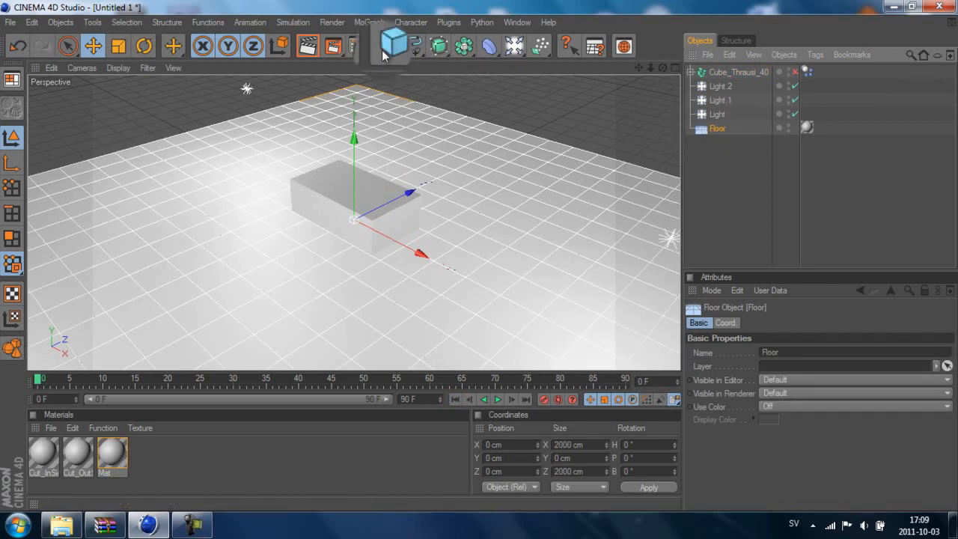
pyautogui.click(287, 22)
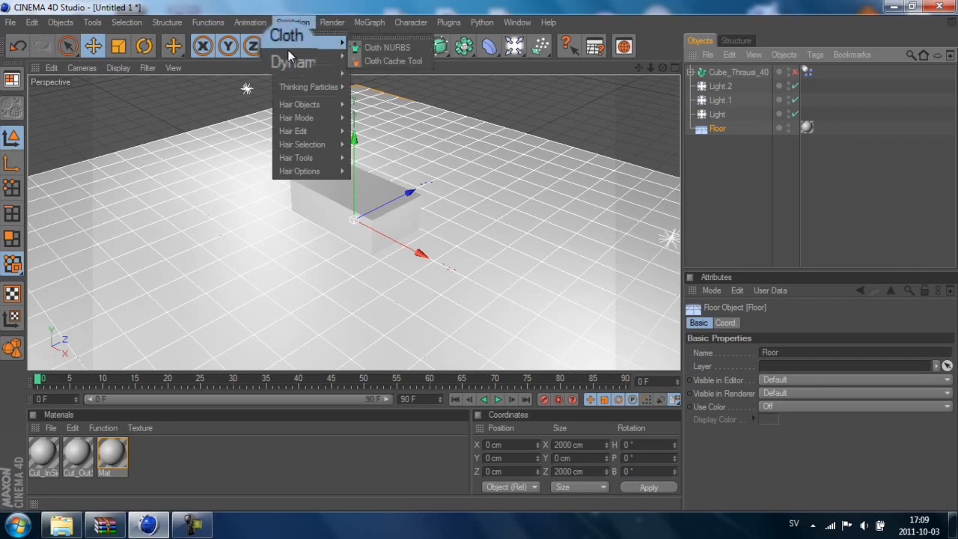
pyautogui.moveTo(284, 59)
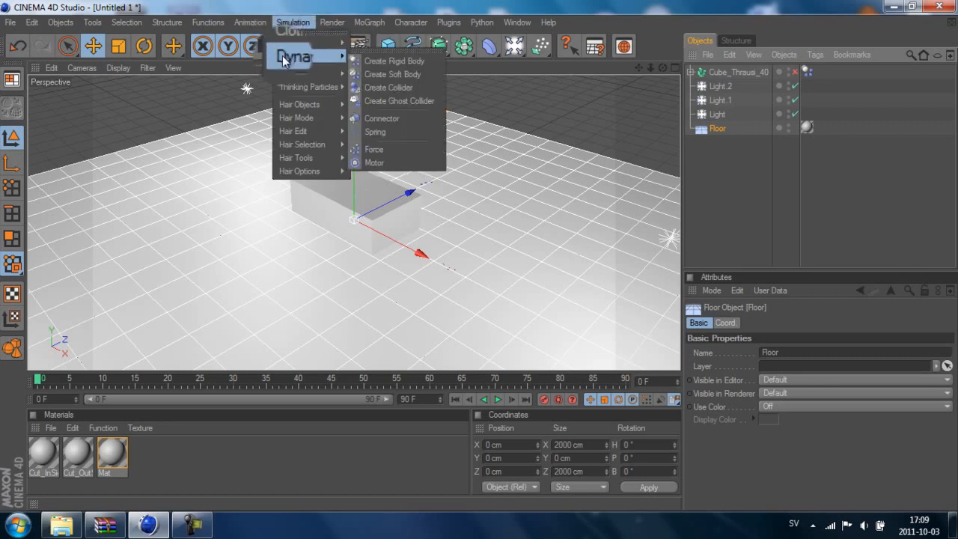
pyautogui.click(392, 89)
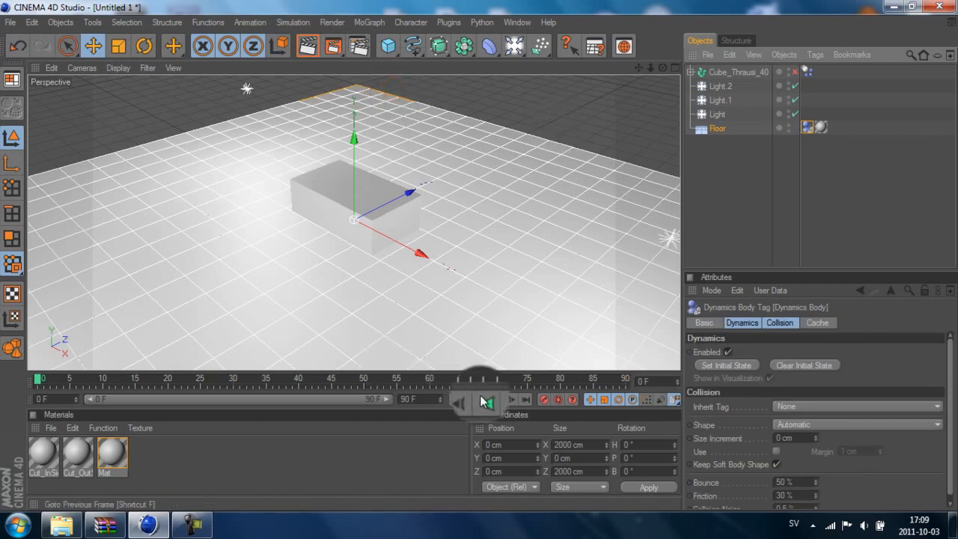
# Step: Play the simulation to check how the pieces collide with the floor, and rewind to frame 0
pyautogui.click(498, 401)
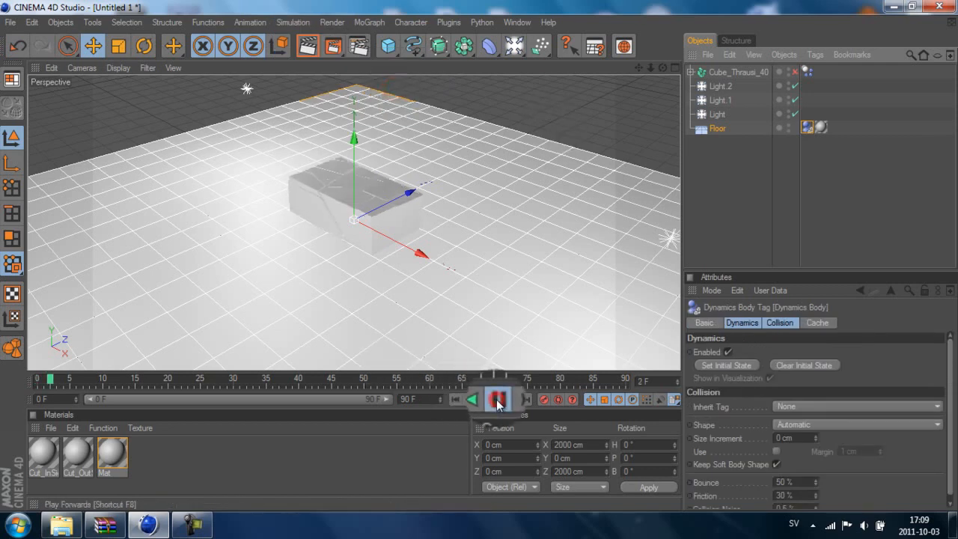
pyautogui.click(498, 401)
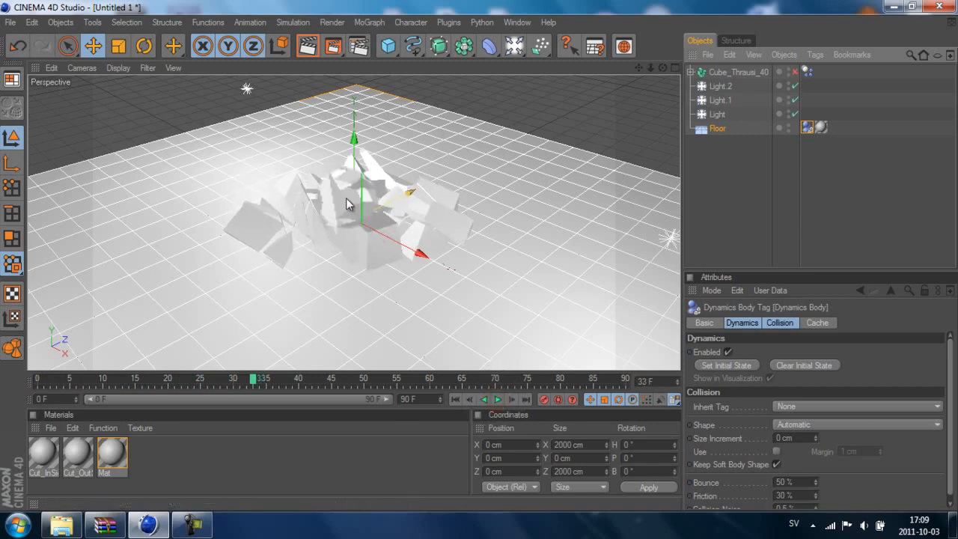
pyautogui.moveTo(377, 201); pyautogui.dragTo(384, 203)
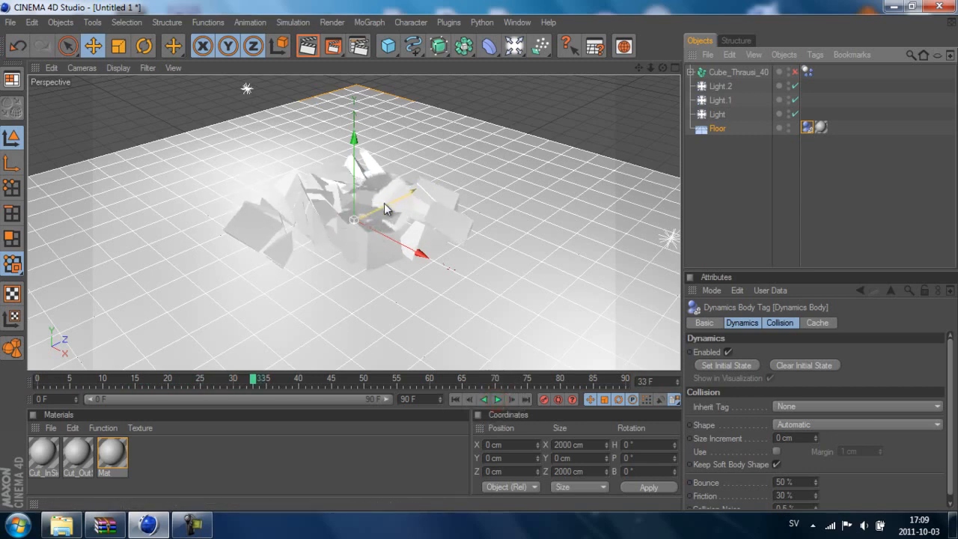
pyautogui.click(455, 399)
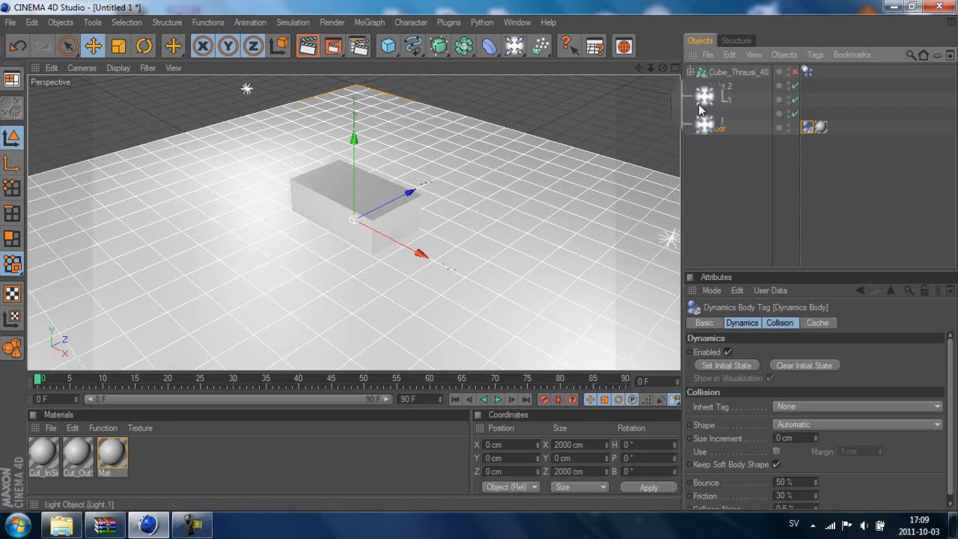
# Step: Set the dynamics trigger of the fractured cube to On Collision
pyautogui.click(806, 71)
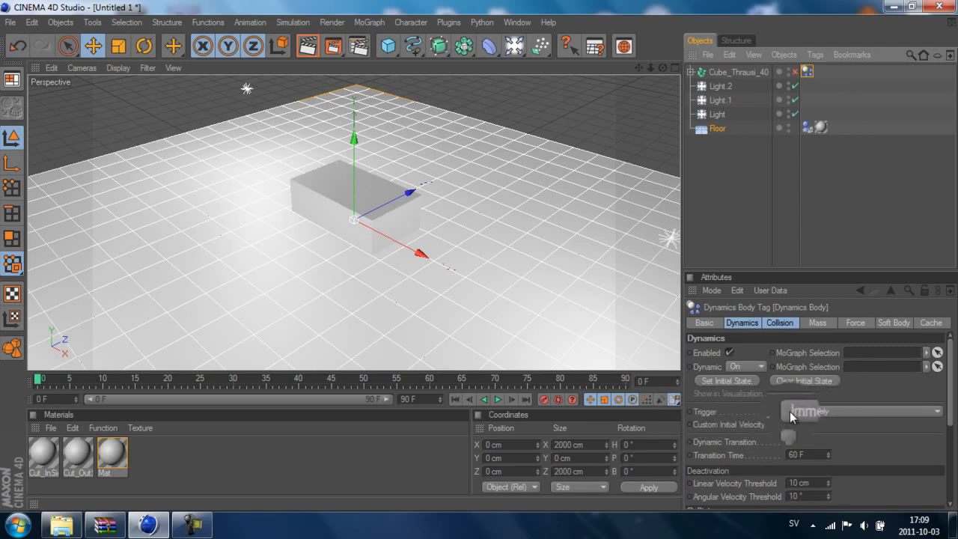
pyautogui.click(810, 409)
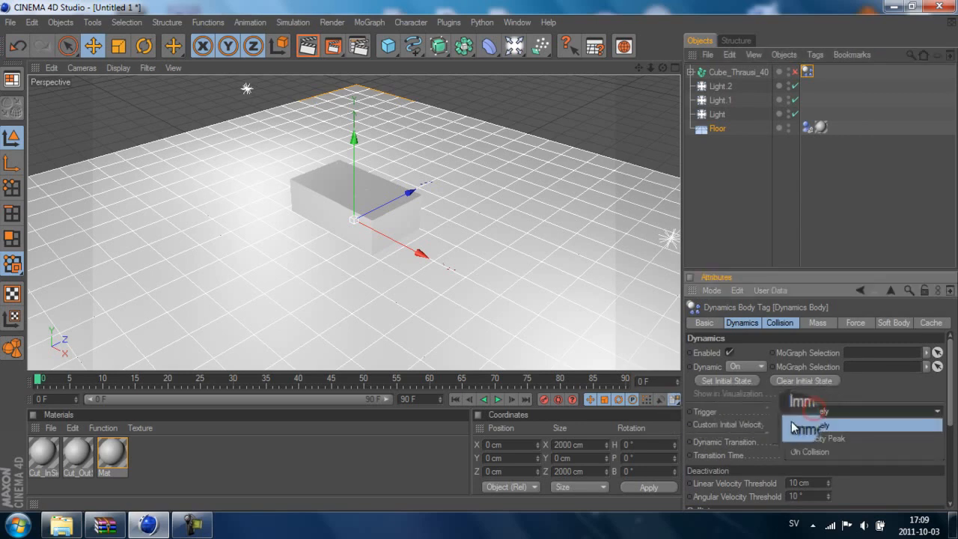
pyautogui.click(827, 453)
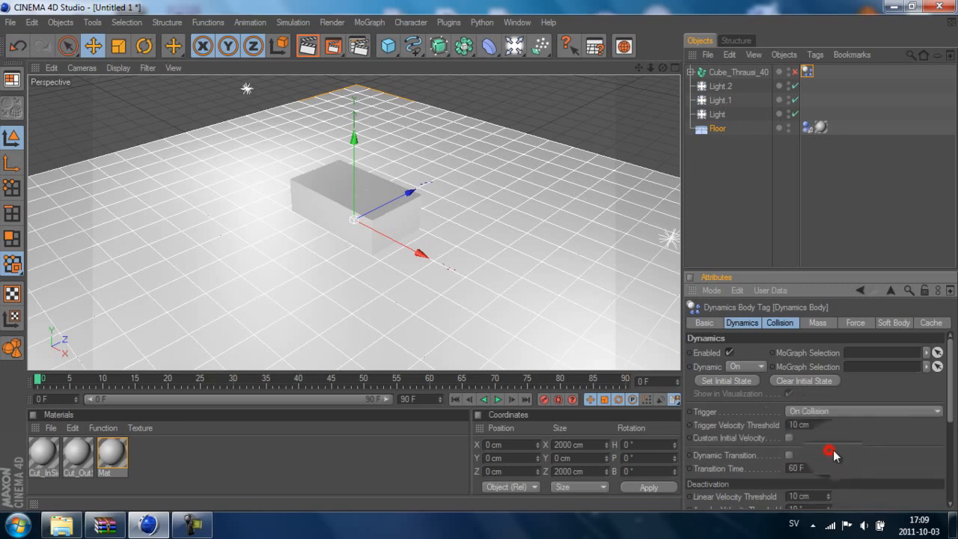
# Step: Play the animation to test the fractured cube's collision trigger and return to the start
pyautogui.click(498, 398)
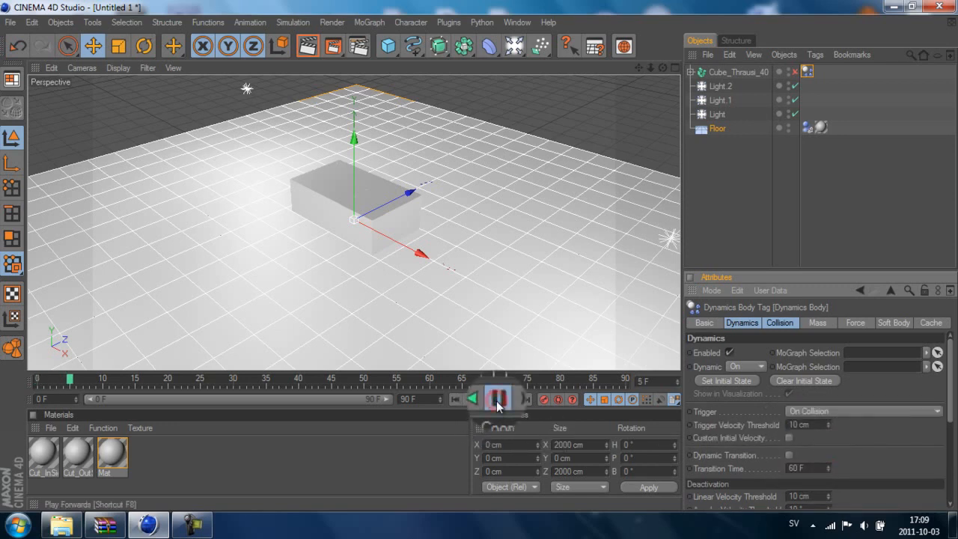
pyautogui.click(497, 401)
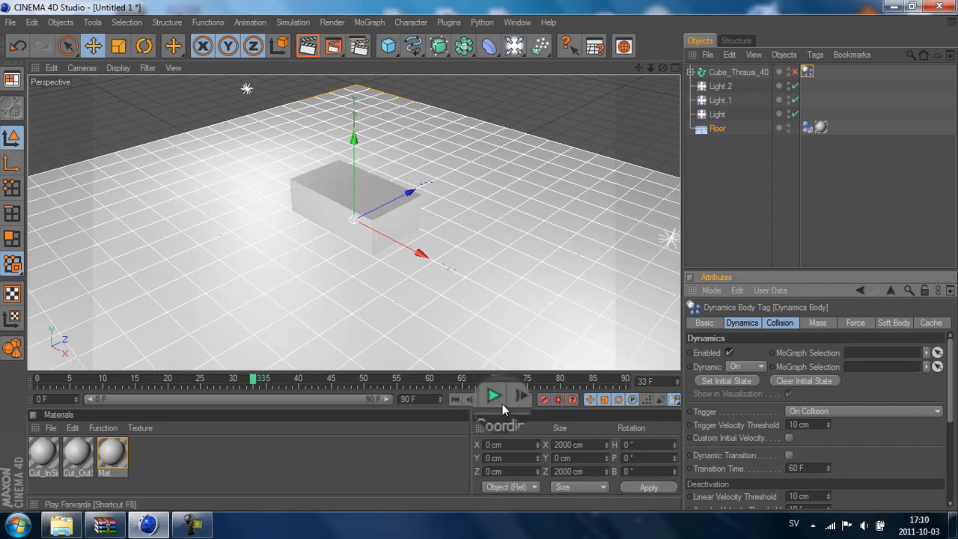
pyautogui.click(455, 400)
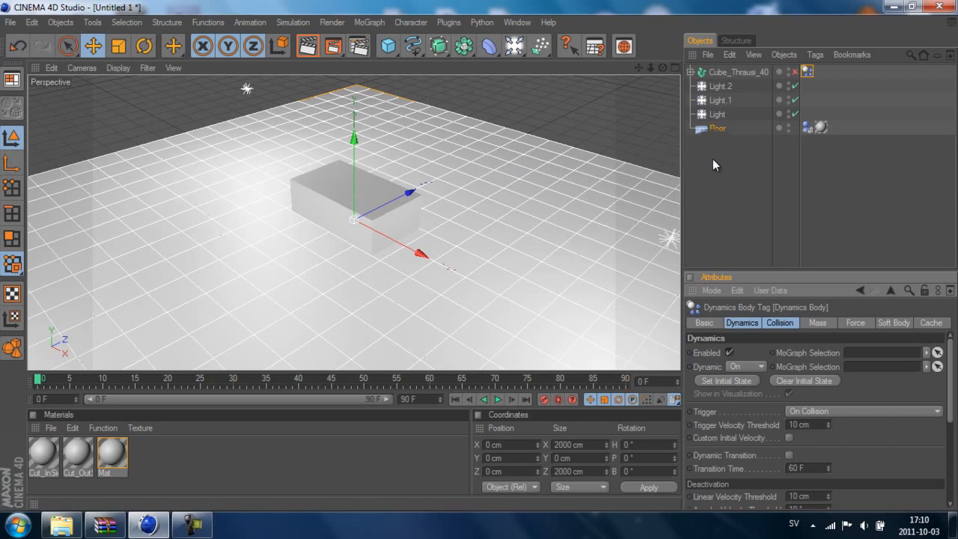
# Step: Add a sphere, shrink it to about 46 cm radius and place it above the cube at about Y 291 cm, Z -68 cm
pyautogui.click(730, 165)
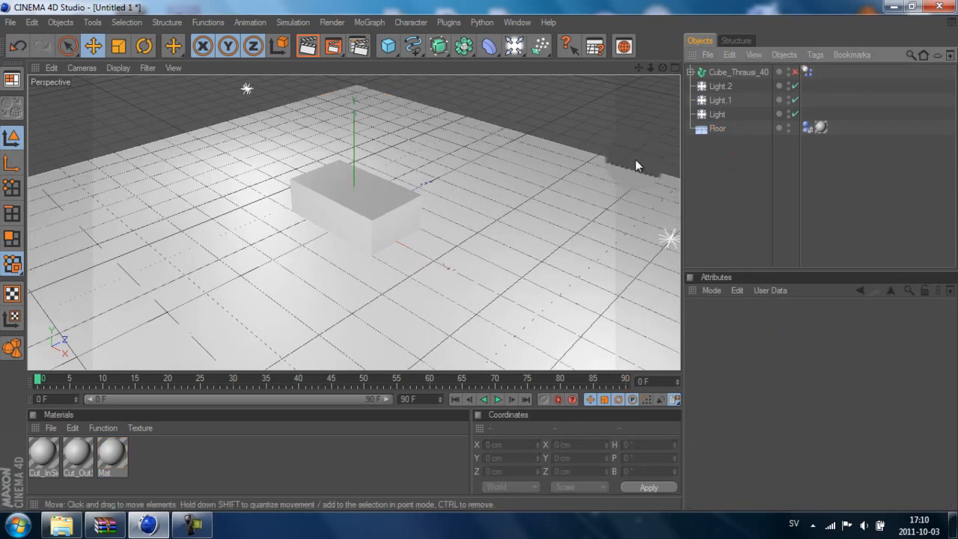
pyautogui.click(389, 54)
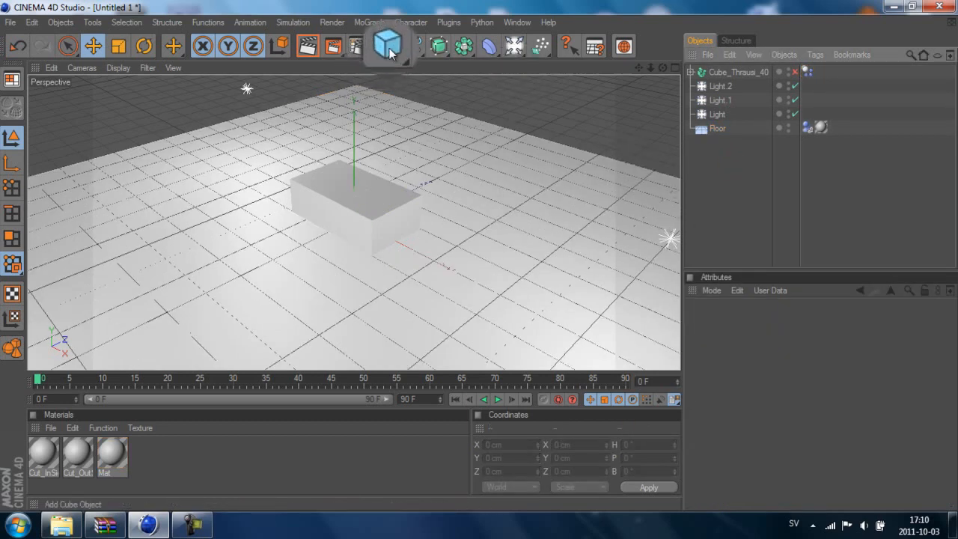
pyautogui.click(498, 58)
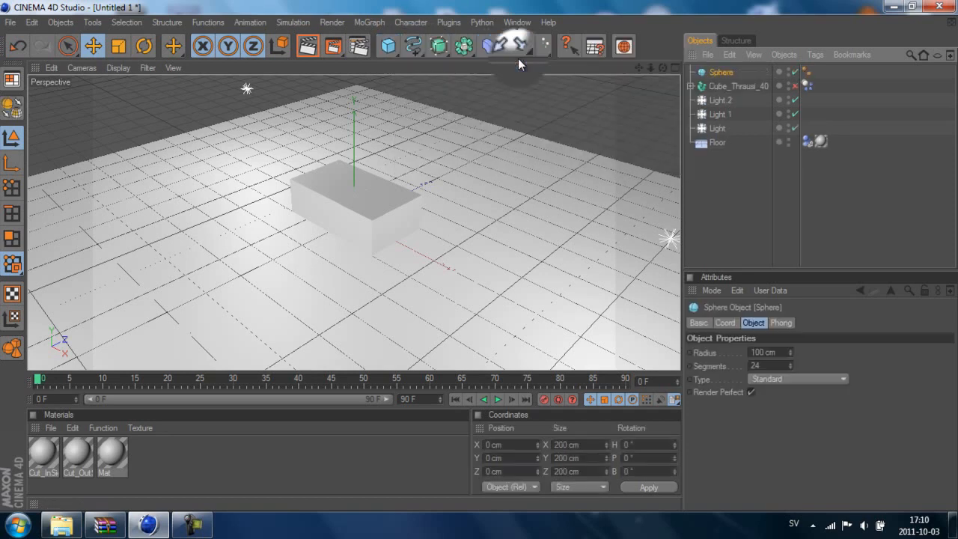
pyautogui.moveTo(359, 167); pyautogui.dragTo(357, 112)
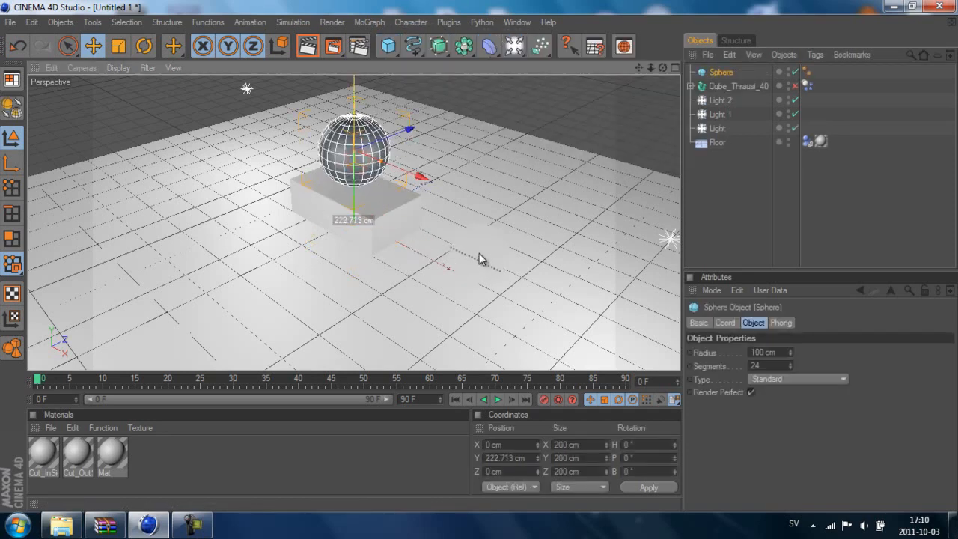
pyautogui.moveTo(383, 159); pyautogui.dragTo(369, 156)
pyautogui.moveTo(407, 129); pyautogui.dragTo(337, 100)
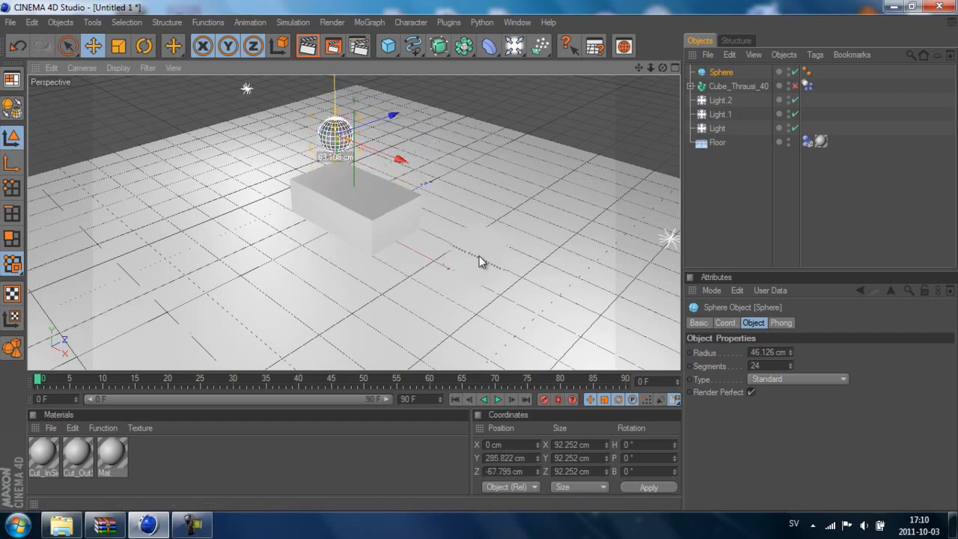
# Step: Preview the animation with the sphere above the cube and rewind to frame 0
pyautogui.click(497, 399)
pyautogui.click(497, 400)
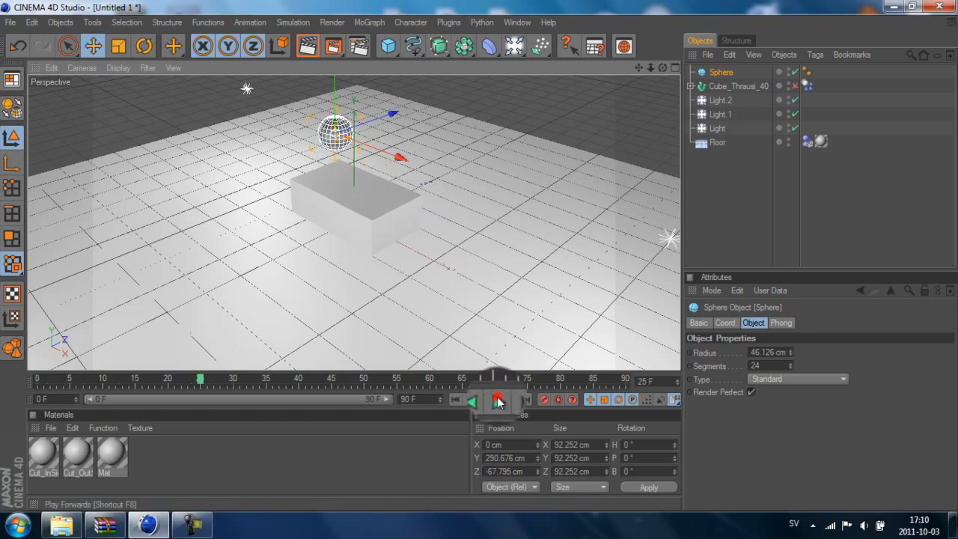
pyautogui.click(454, 399)
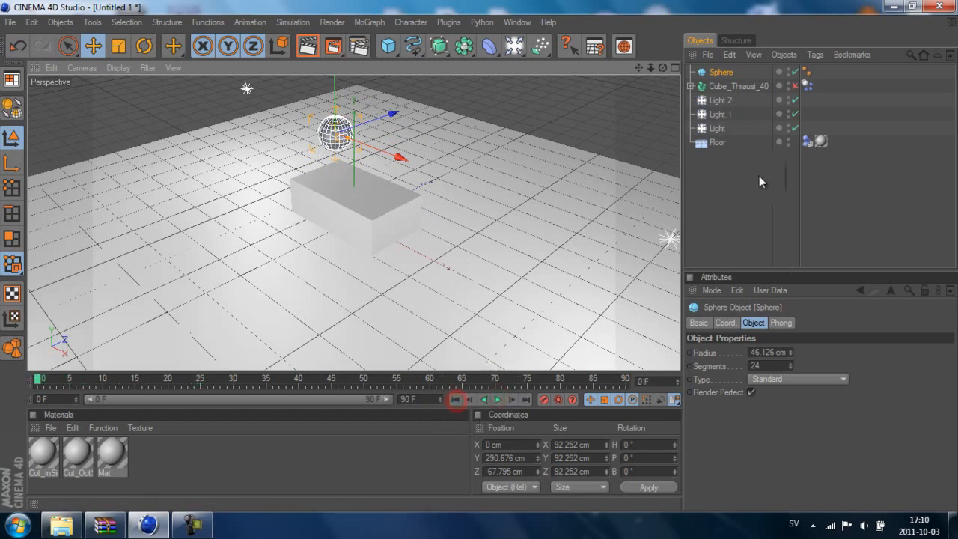
# Step: Turn the sphere into a dynamics rigid body
pyautogui.click(718, 69)
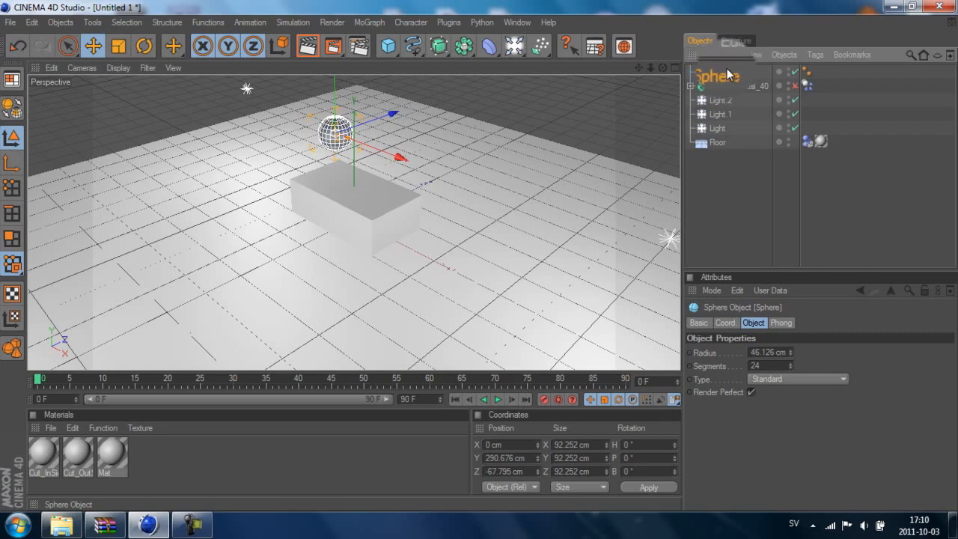
pyautogui.click(288, 22)
pyautogui.moveTo(285, 58)
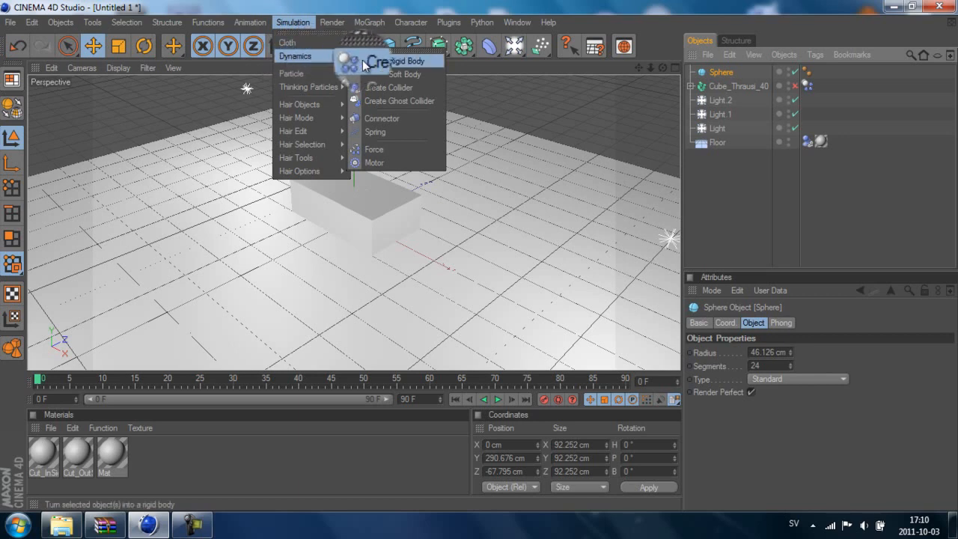
pyautogui.click(414, 60)
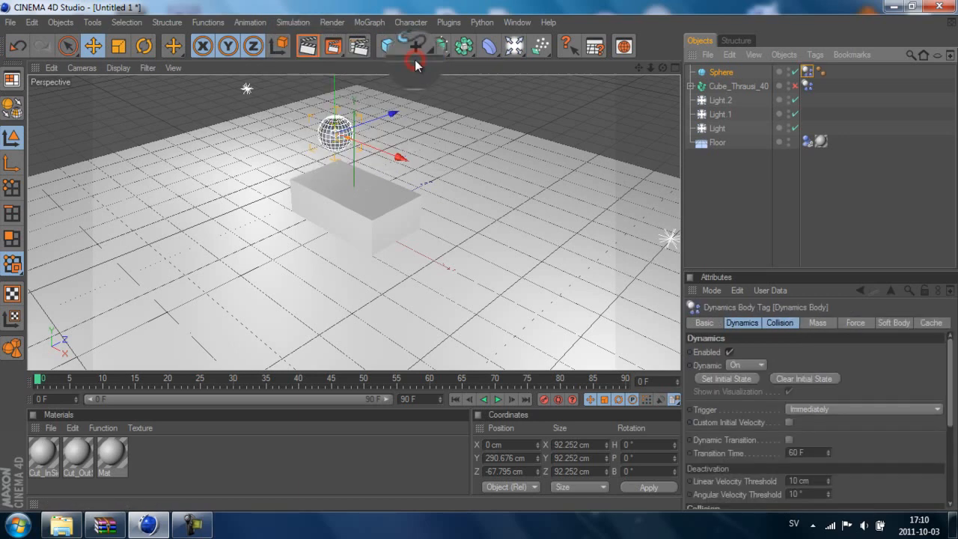
# Step: Play the sphere smashing the cube, stop at frame 58 and render the perspective view to check the result
pyautogui.click(498, 399)
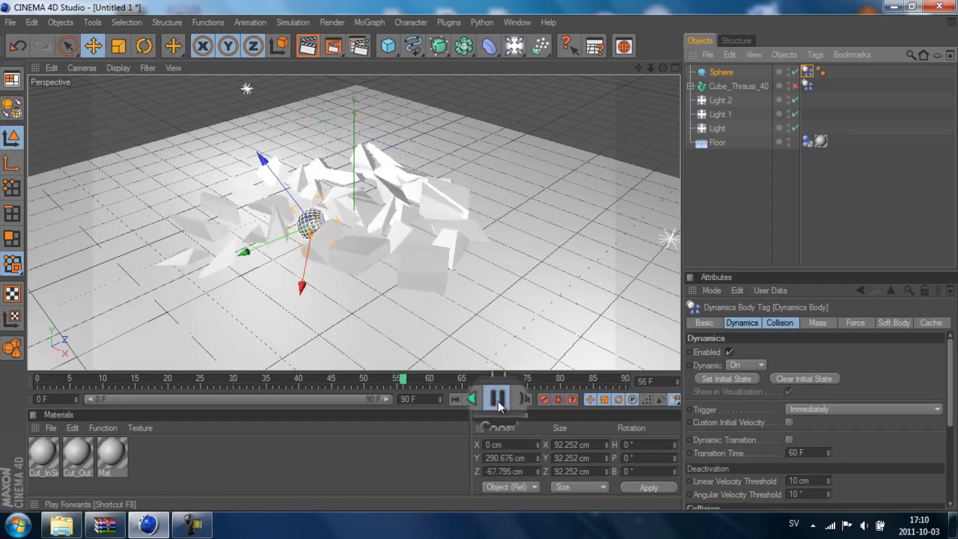
pyautogui.click(497, 399)
pyautogui.click(307, 47)
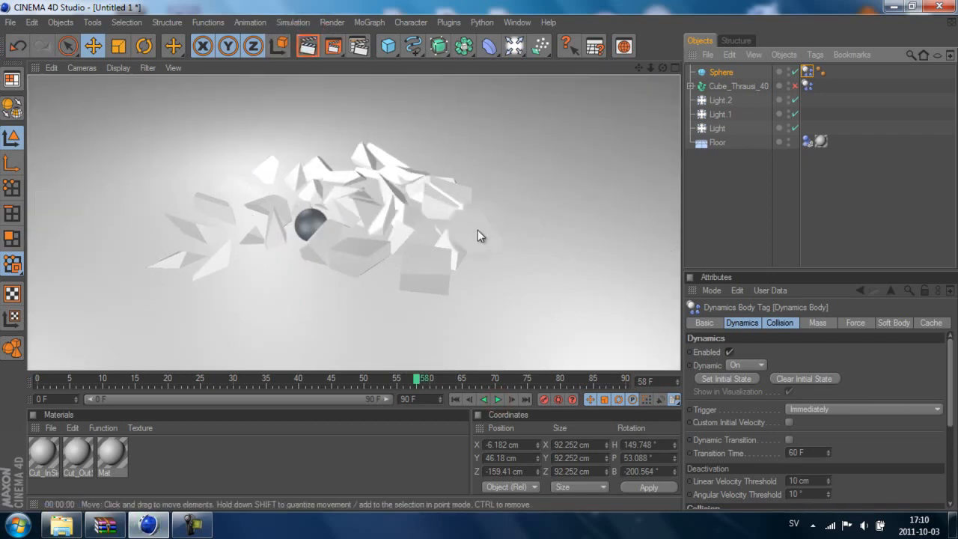
pyautogui.click(511, 156)
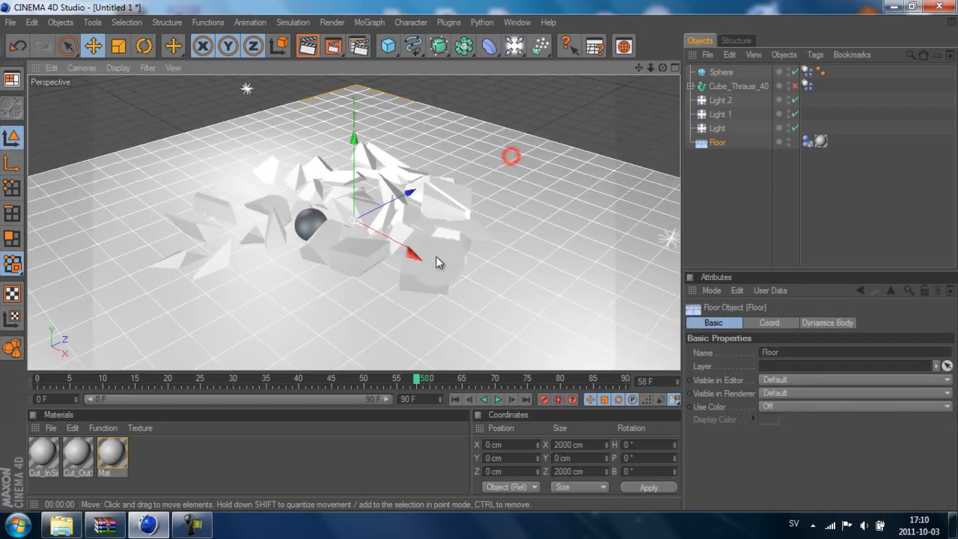
# Step: Give all three lights Shadow Maps (Soft) shadows with a density of 50%
pyautogui.click(719, 105)
pyautogui.keyDown('shift'); pyautogui.click(717, 129); pyautogui.keyUp('shift')
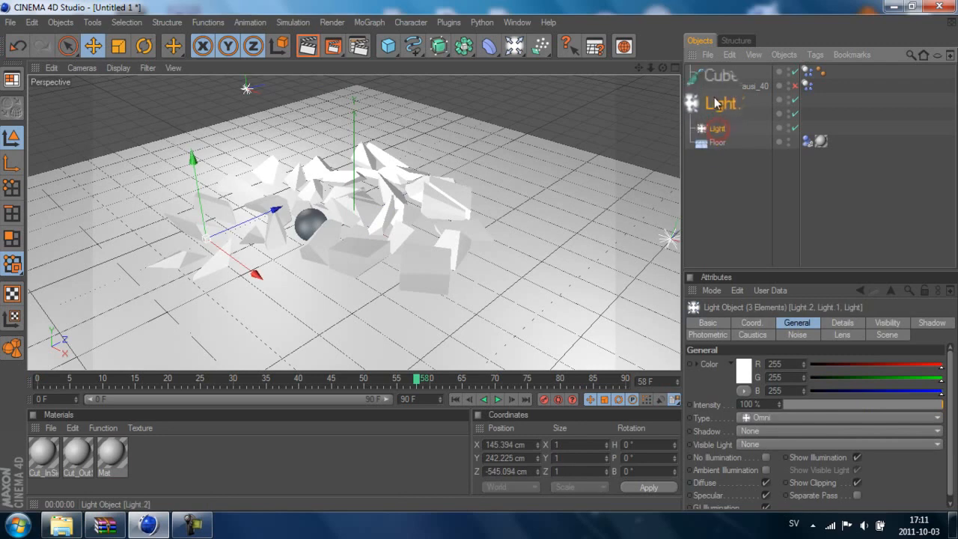
pyautogui.click(932, 323)
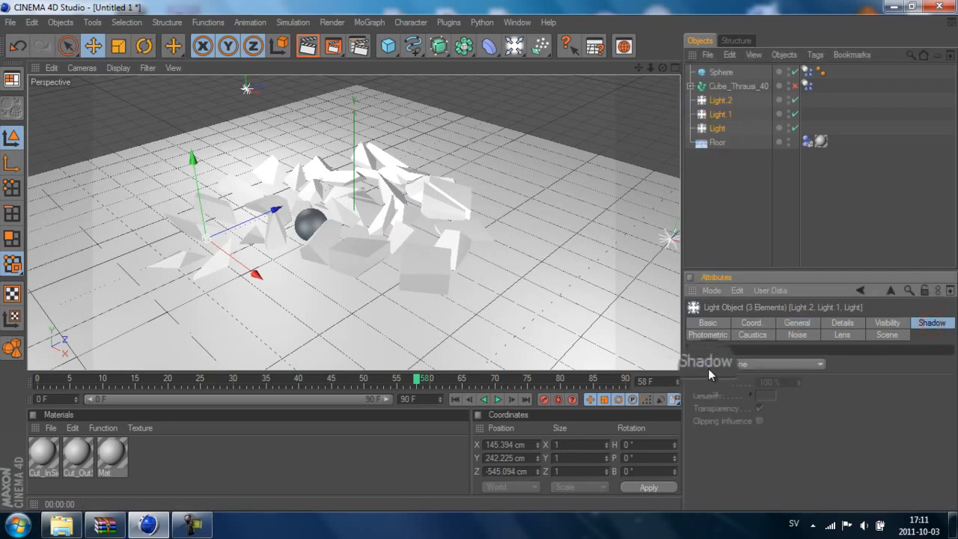
pyautogui.click(736, 365)
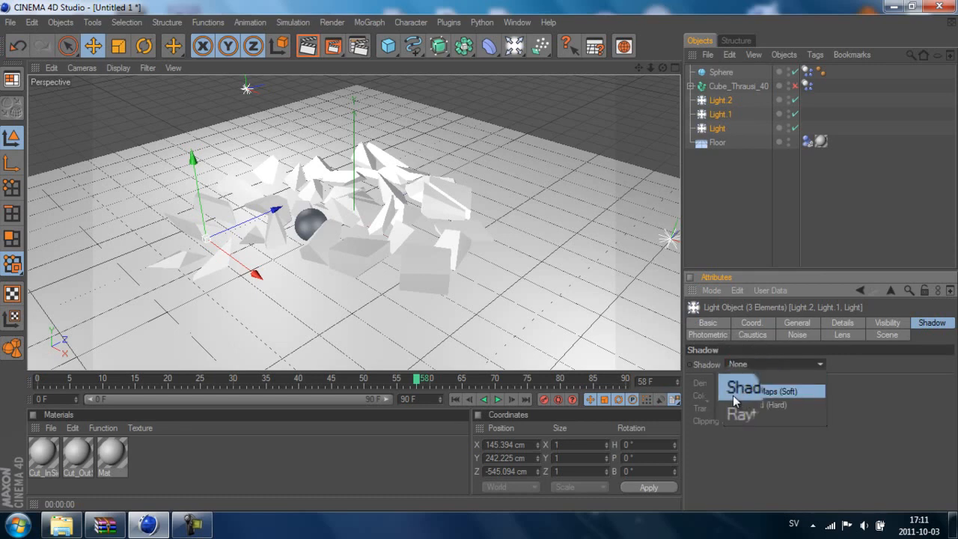
pyautogui.click(793, 391)
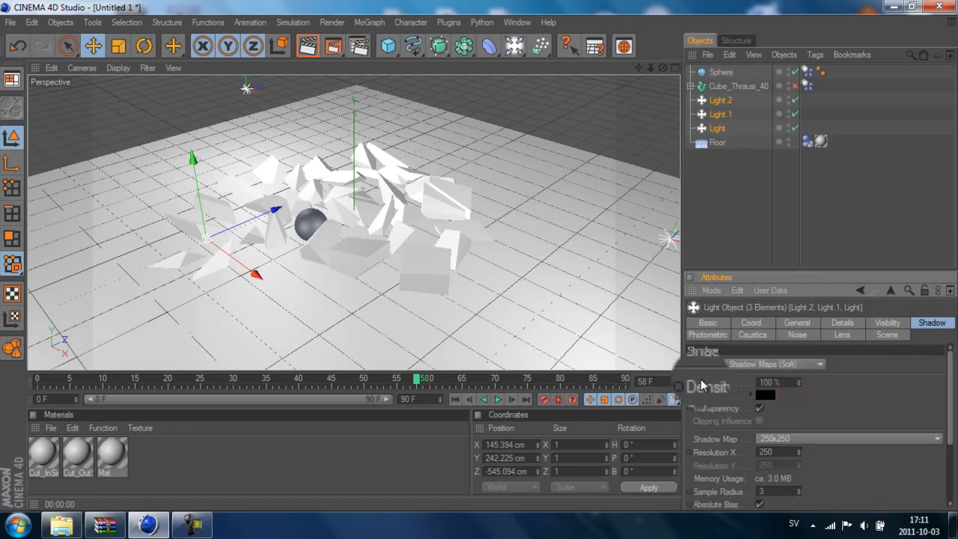
pyautogui.moveTo(782, 382); pyautogui.dragTo(736, 382)
pyautogui.write('50')
pyautogui.click(817, 404)
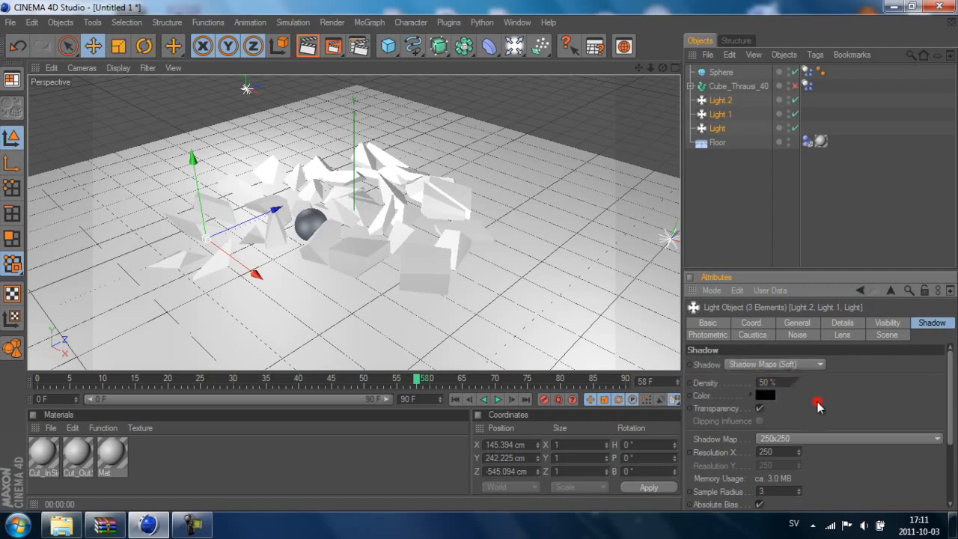
# Step: Render the perspective view to check the shadows and add the Ambient Occlusion effect to the render settings
pyautogui.click(307, 45)
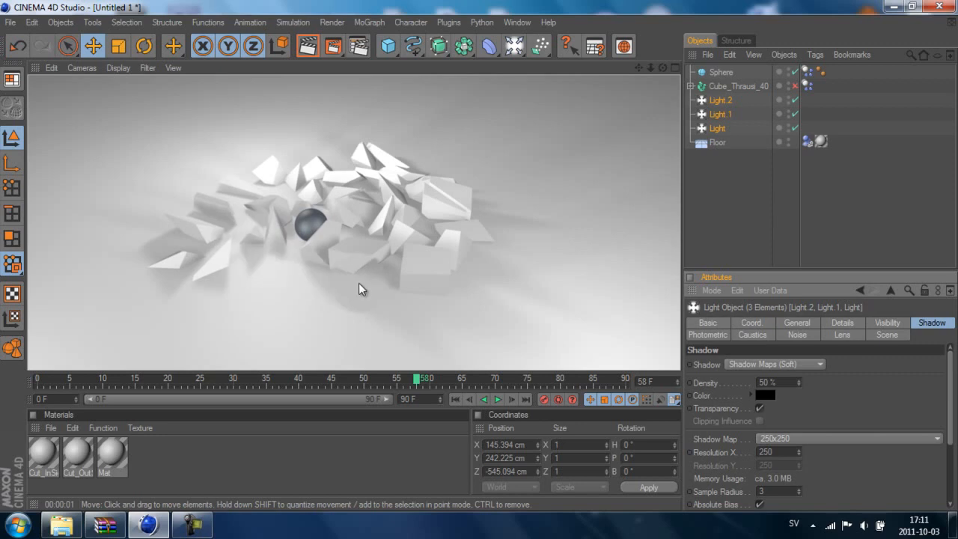
pyautogui.click(359, 47)
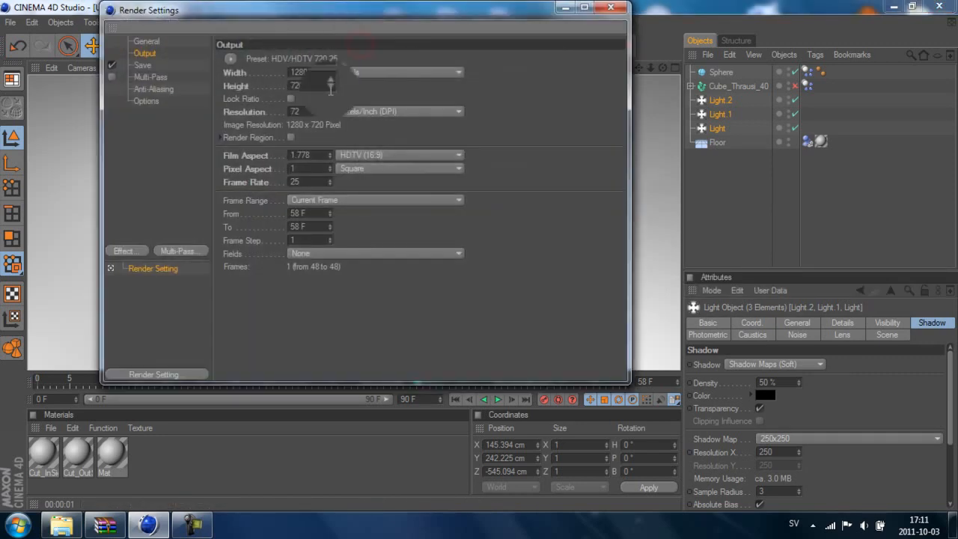
pyautogui.click(138, 250)
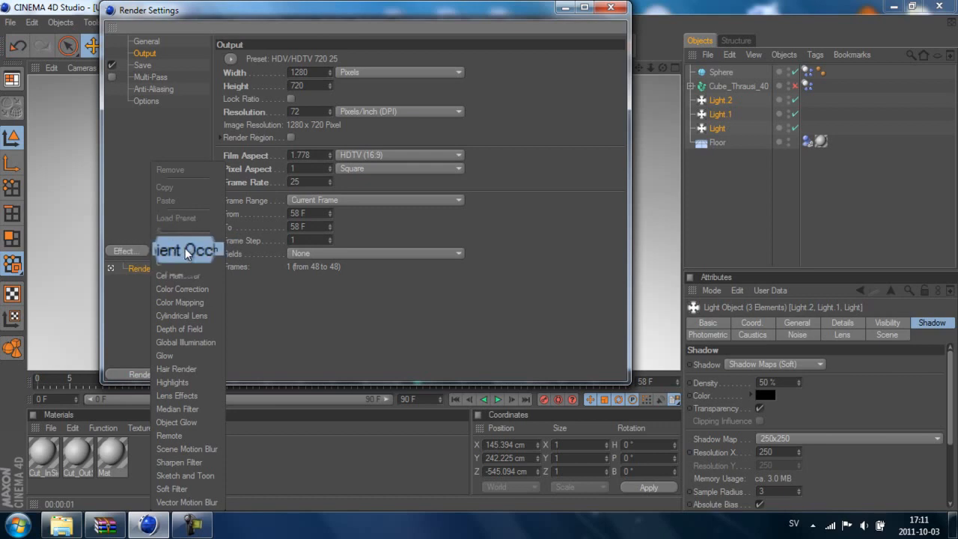
pyautogui.click(207, 249)
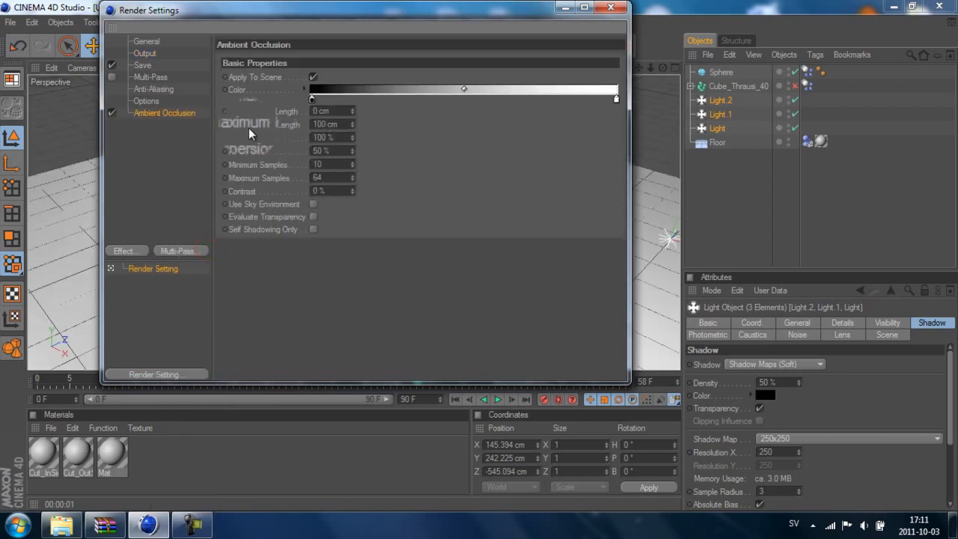
# Step: Set the ambient occlusion's maximum ray length to 160 cm and its contrast to 40%, and close the render settings
pyautogui.click(314, 126)
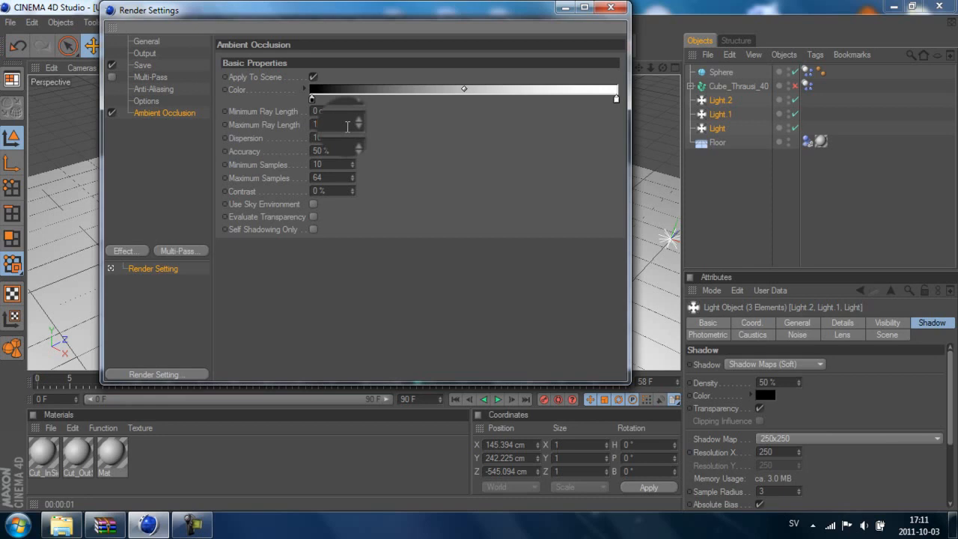
pyautogui.write('160')
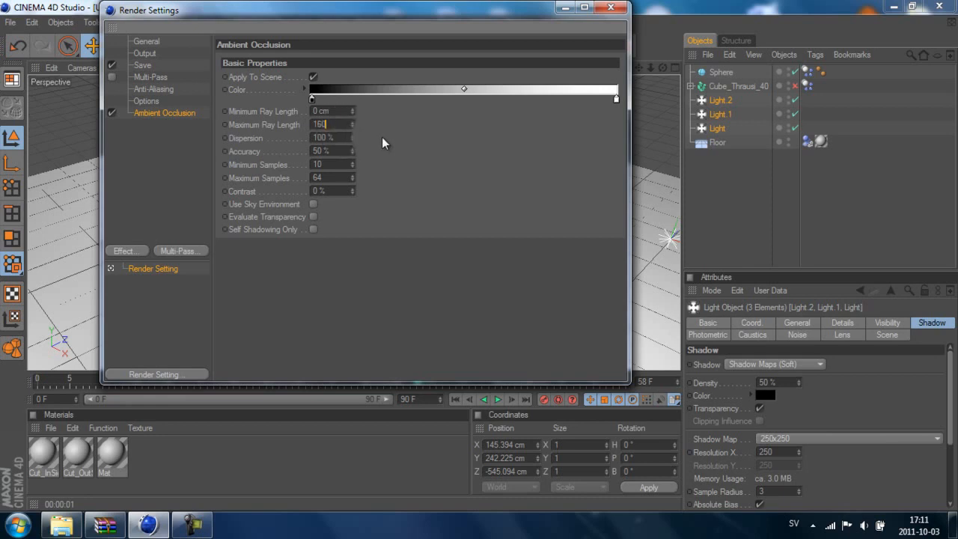
pyautogui.press('Return')
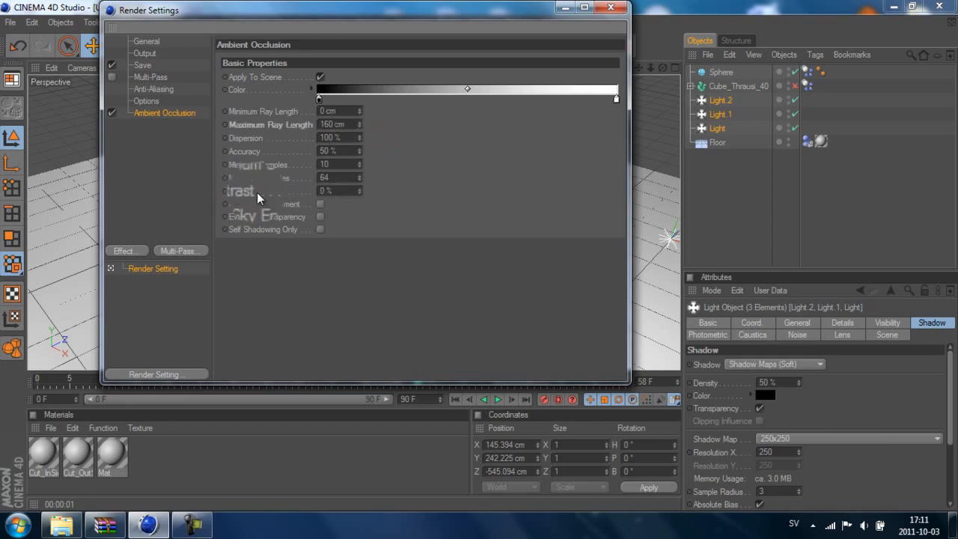
pyautogui.click(322, 191)
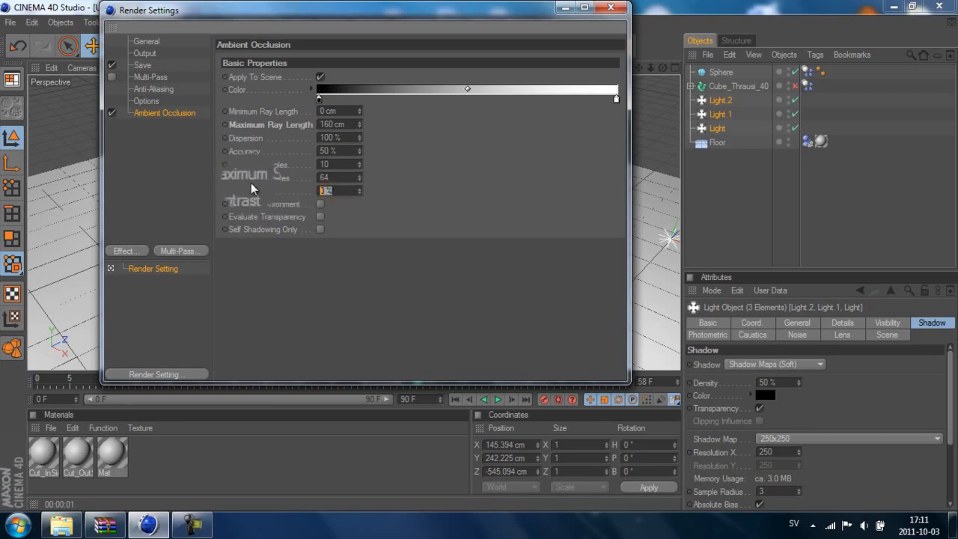
pyautogui.write('40')
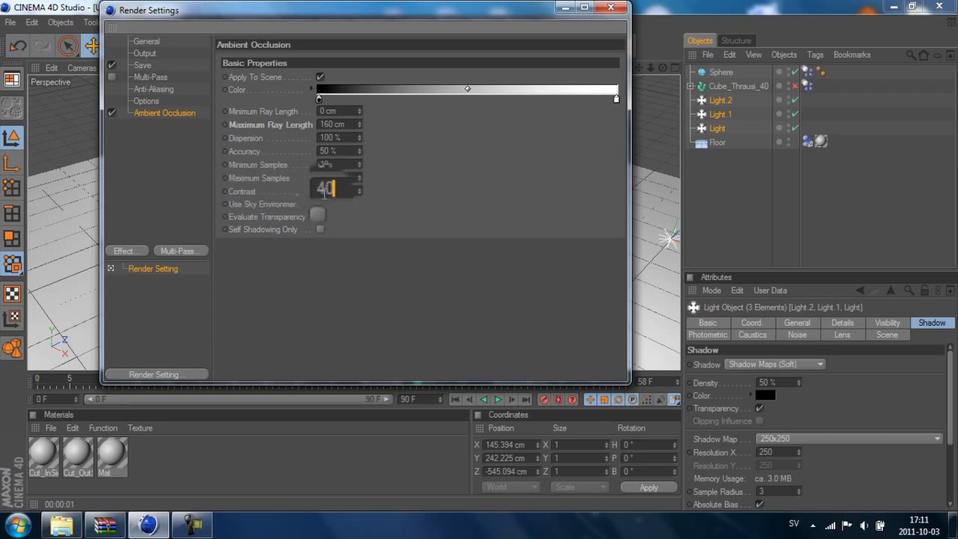
pyautogui.press('Return')
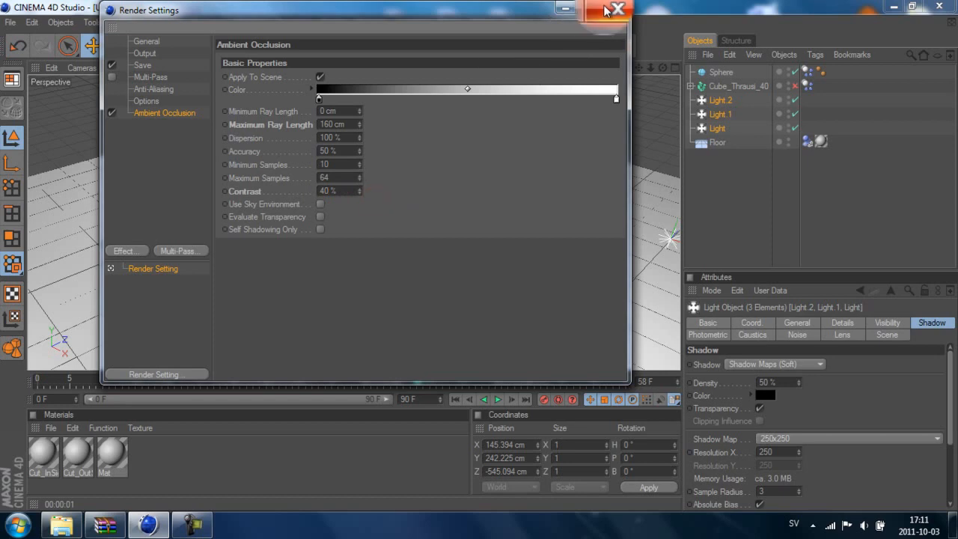
pyautogui.click(606, 7)
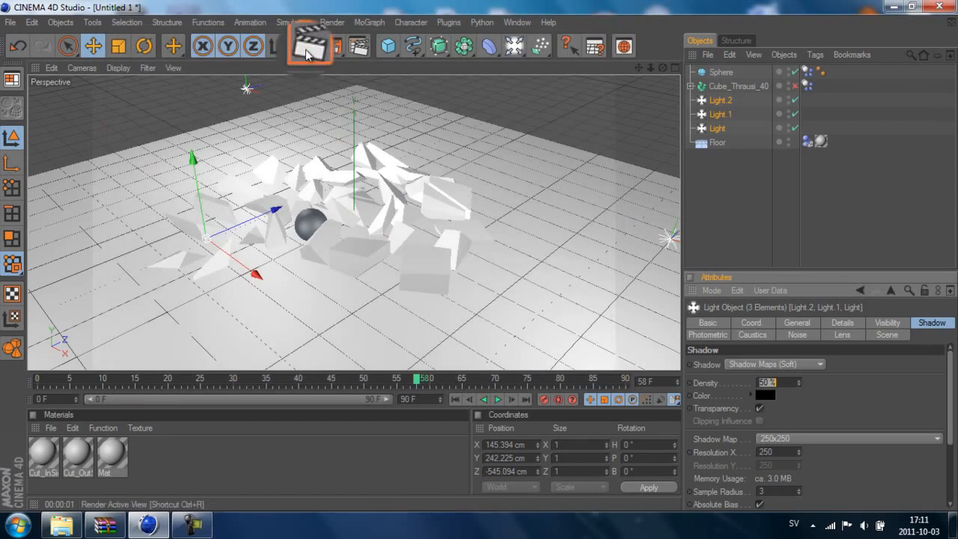
# Step: Render the perspective view to check the ambient occlusion on the shattered pieces
pyautogui.click(314, 58)
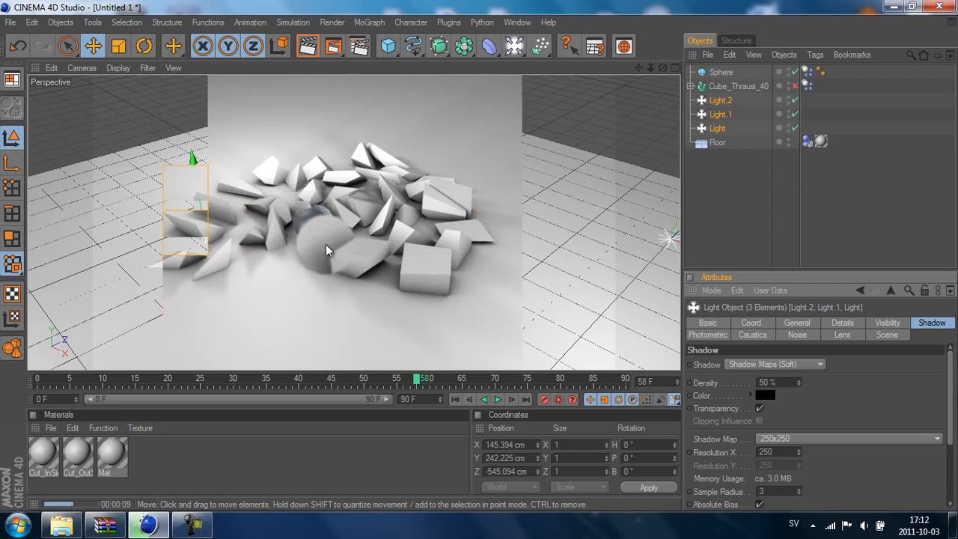
pyautogui.click(454, 144)
pyautogui.click(528, 112)
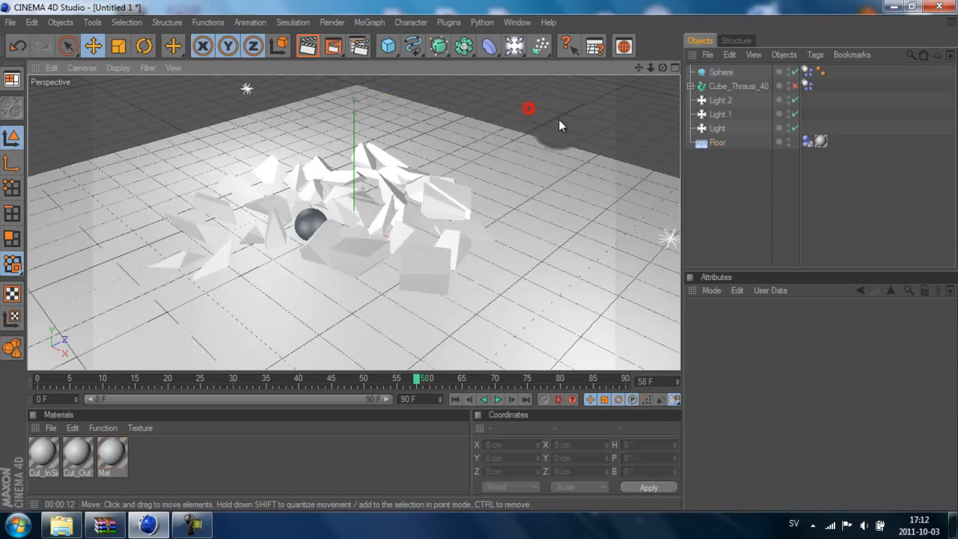
# Step: Change the Cut_OutSide material's color to dark gray, RGB 95, 95, 95
pyautogui.moveTo(73, 463)
pyautogui.mouseDown()
pyautogui.moveTo(96, 465)
pyautogui.moveTo(44, 457)
pyautogui.moveTo(80, 449)
pyautogui.moveTo(86, 460)
pyautogui.mouseUp()
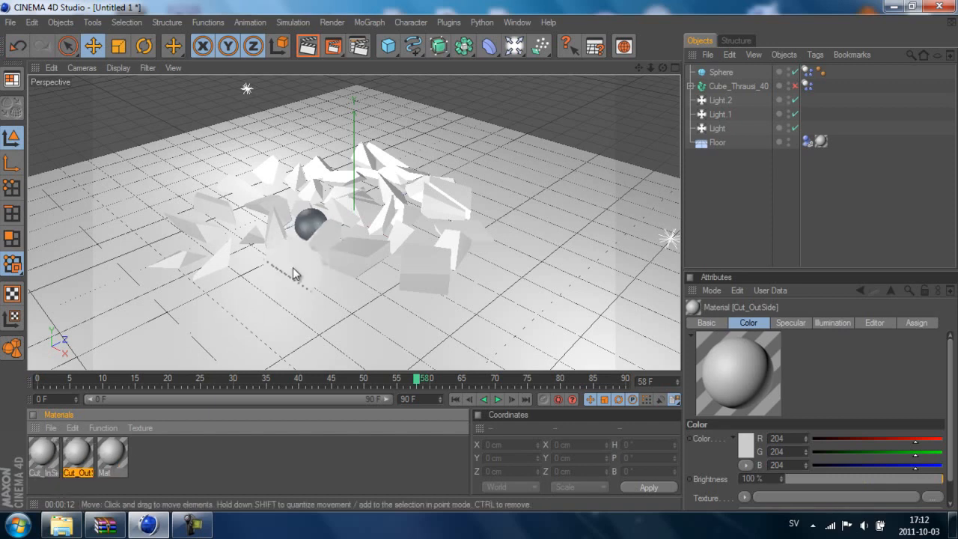
pyautogui.click(42, 456)
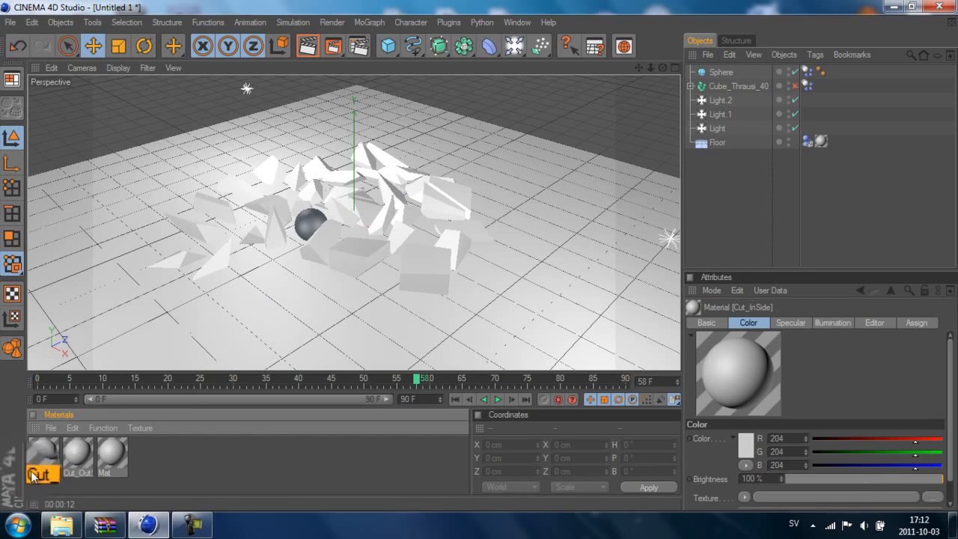
pyautogui.click(71, 458)
pyautogui.doubleClick(72, 458)
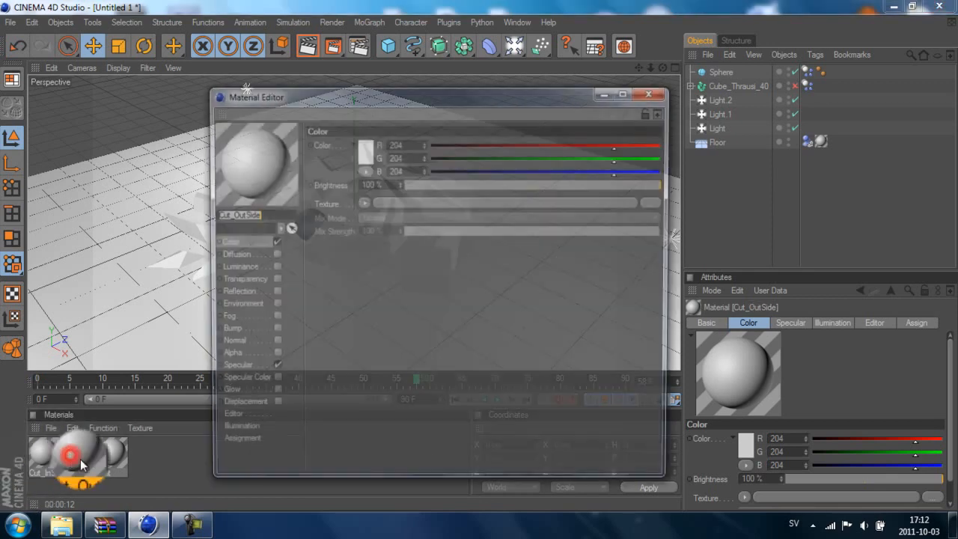
pyautogui.click(366, 153)
pyautogui.moveTo(293, 139); pyautogui.dragTo(287, 146)
pyautogui.click(342, 220)
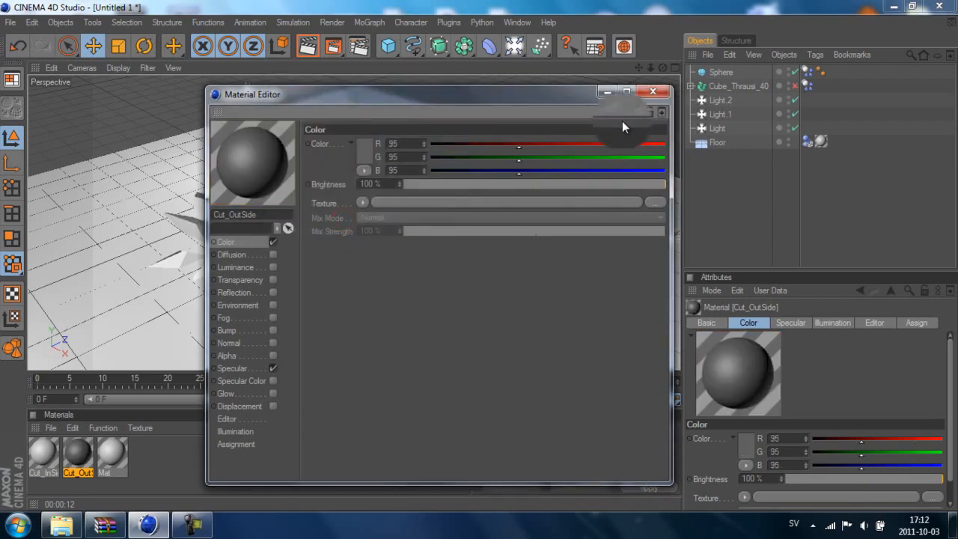
pyautogui.click(652, 91)
# Step: Change the Cut_InSide material's color to bright blue, RGB 0, 136, 255
pyautogui.moveTo(43, 454); pyautogui.dragTo(41, 464)
pyautogui.doubleClick(42, 464)
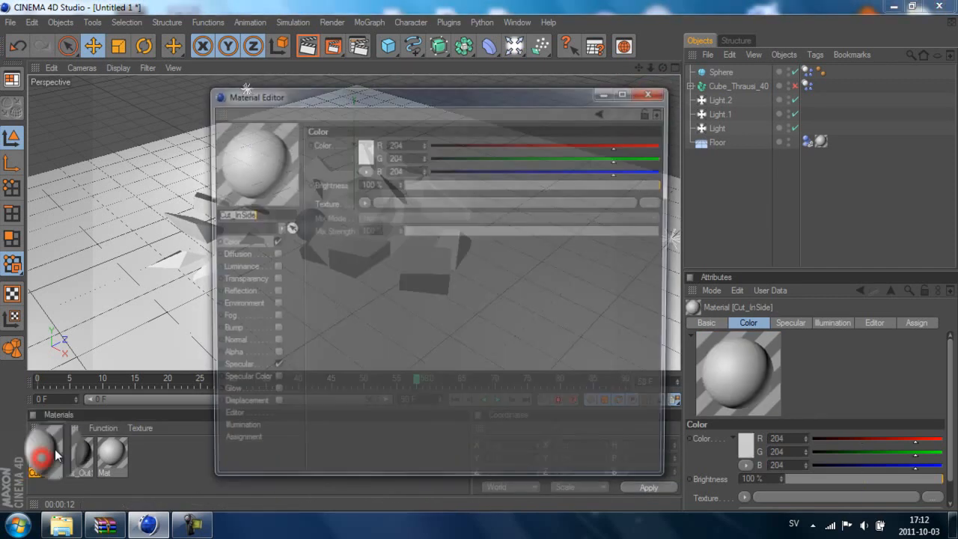
pyautogui.click(362, 150)
pyautogui.click(396, 98)
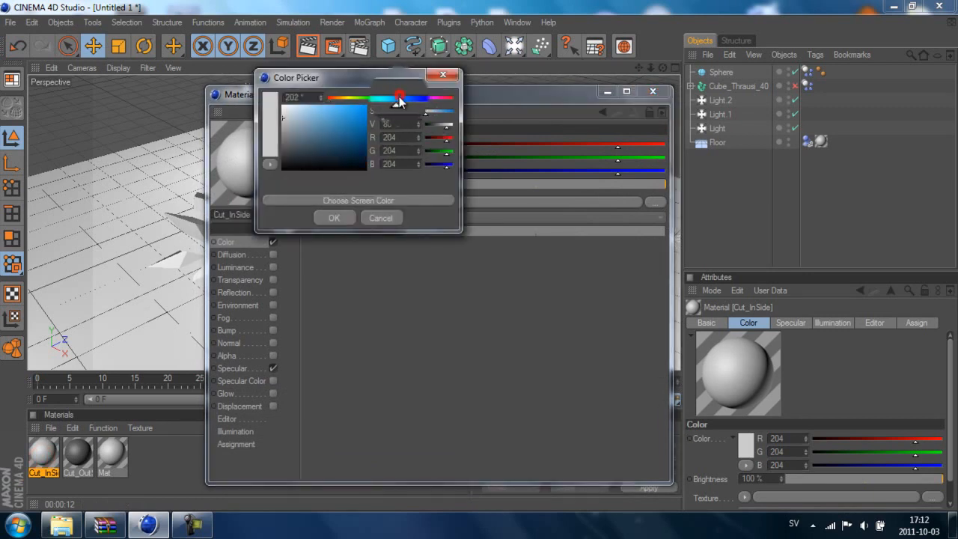
pyautogui.click(333, 218)
pyautogui.click(653, 91)
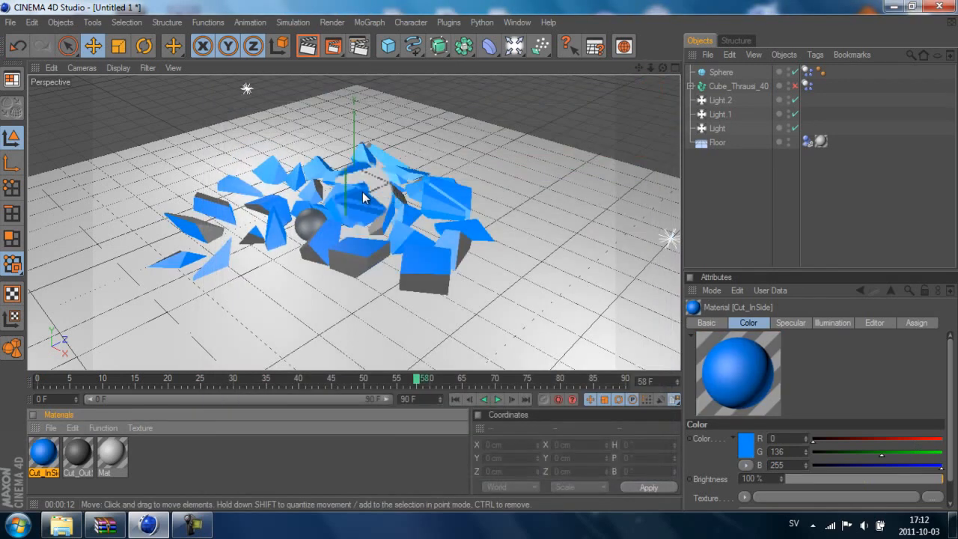
# Step: Render the perspective view to check the new material colors and rewind the animation to frame 0
pyautogui.click(307, 46)
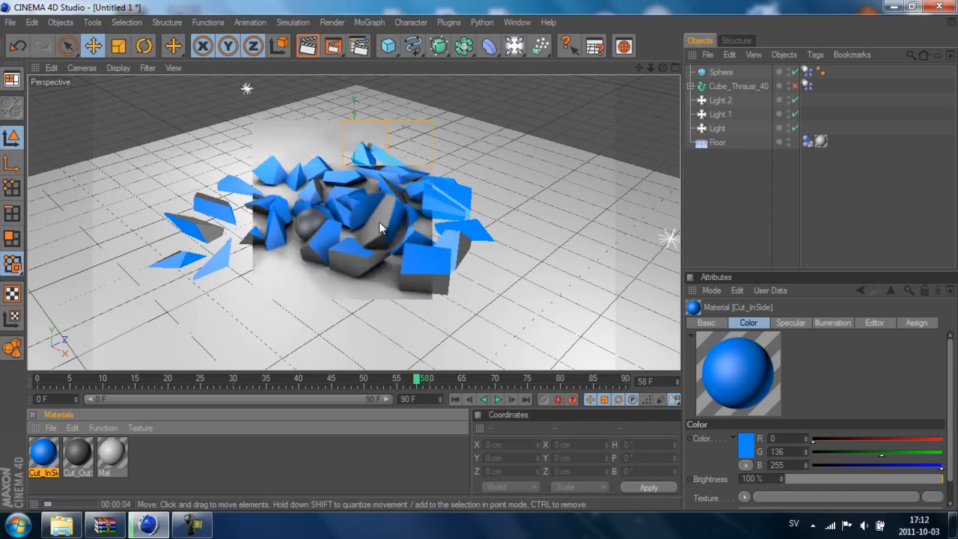
pyautogui.click(429, 136)
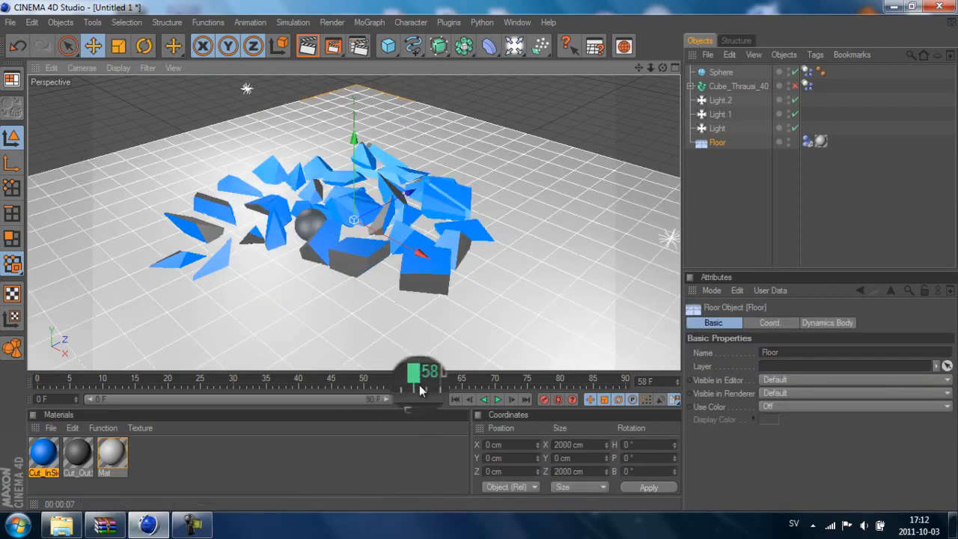
pyautogui.click(455, 401)
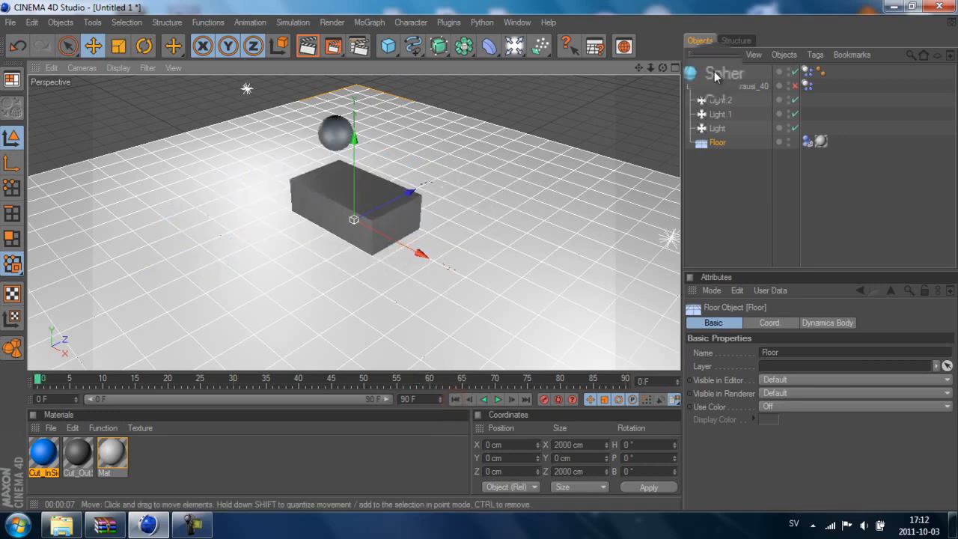
# Step: Break one fragment on the front side of the fractured cube into 30 random pieces with Thrausi
pyautogui.click(732, 86)
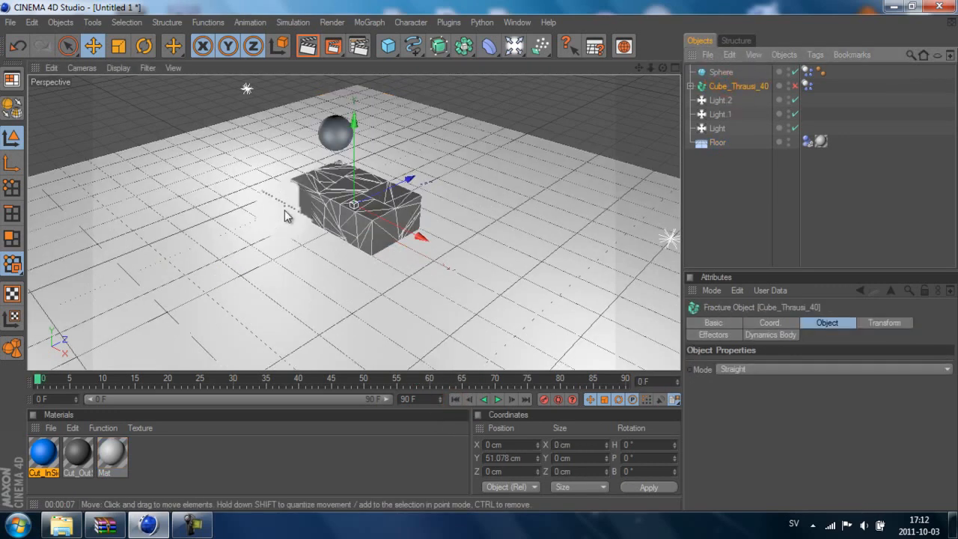
pyautogui.click(334, 213)
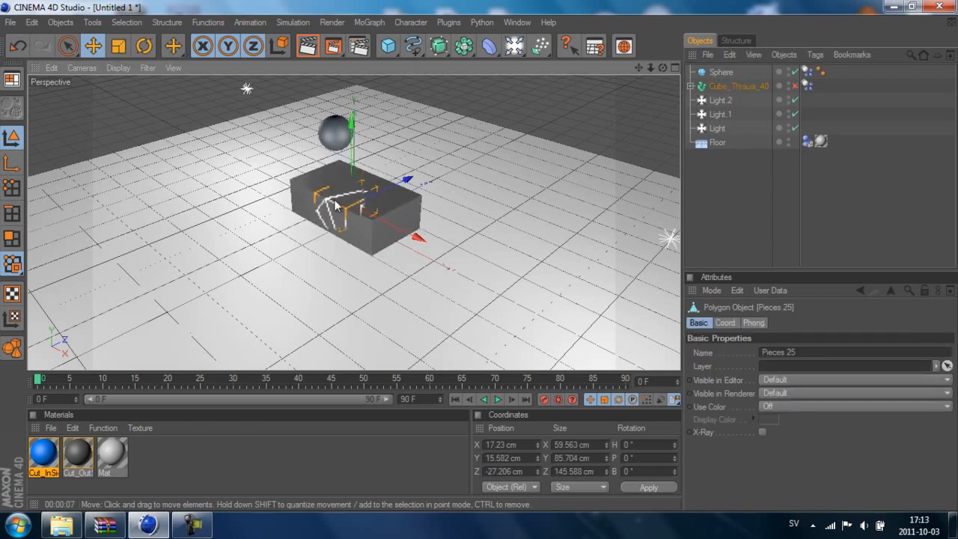
pyautogui.click(441, 23)
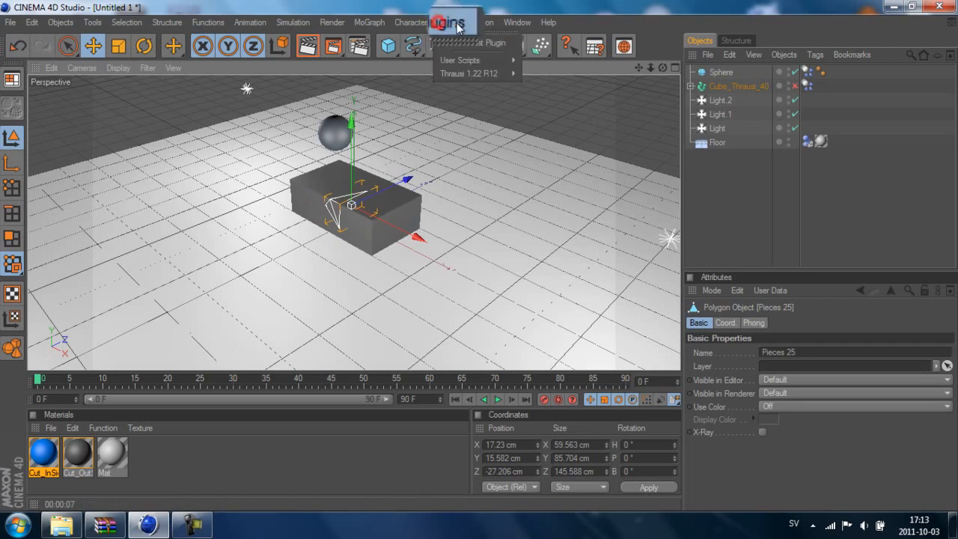
pyautogui.moveTo(449, 74)
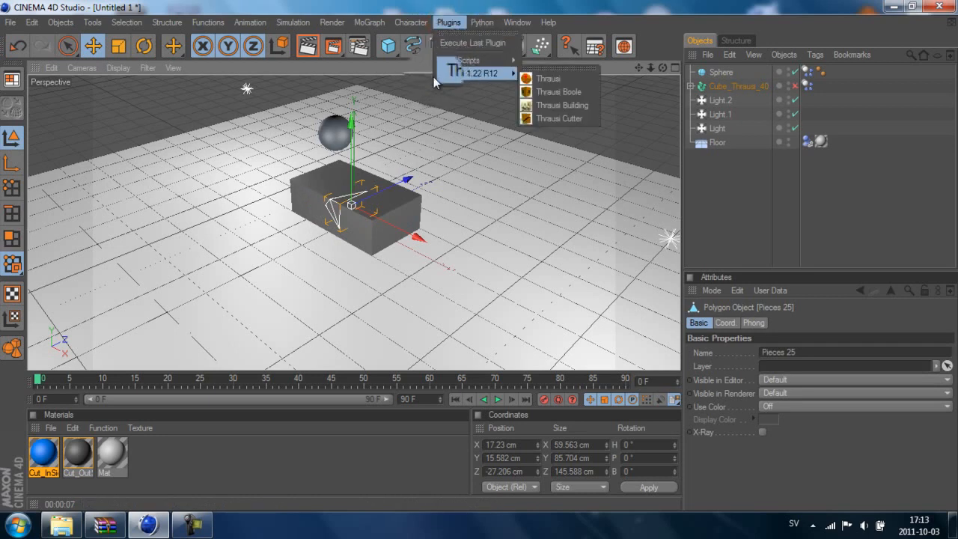
pyautogui.click(539, 87)
pyautogui.moveTo(374, 205); pyautogui.dragTo(322, 202)
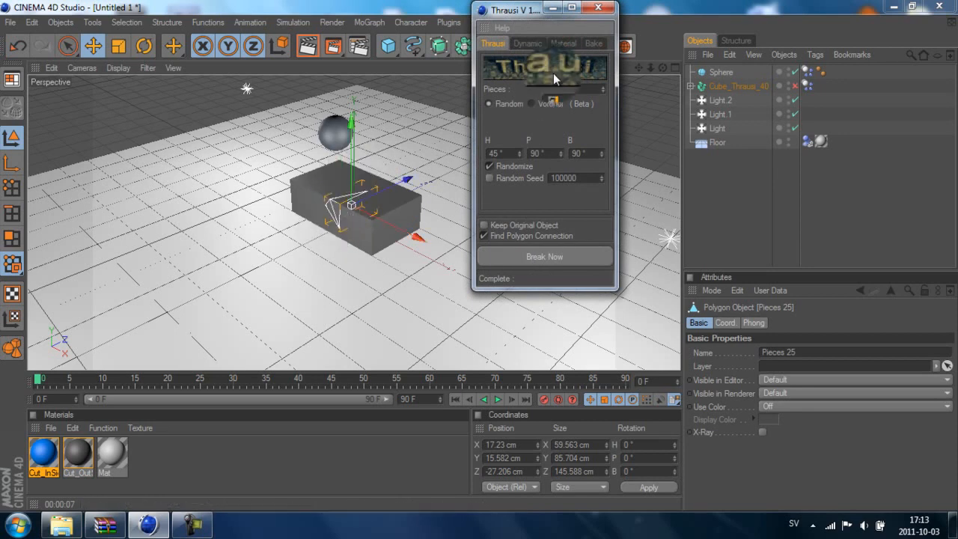
pyautogui.doubleClick(569, 86)
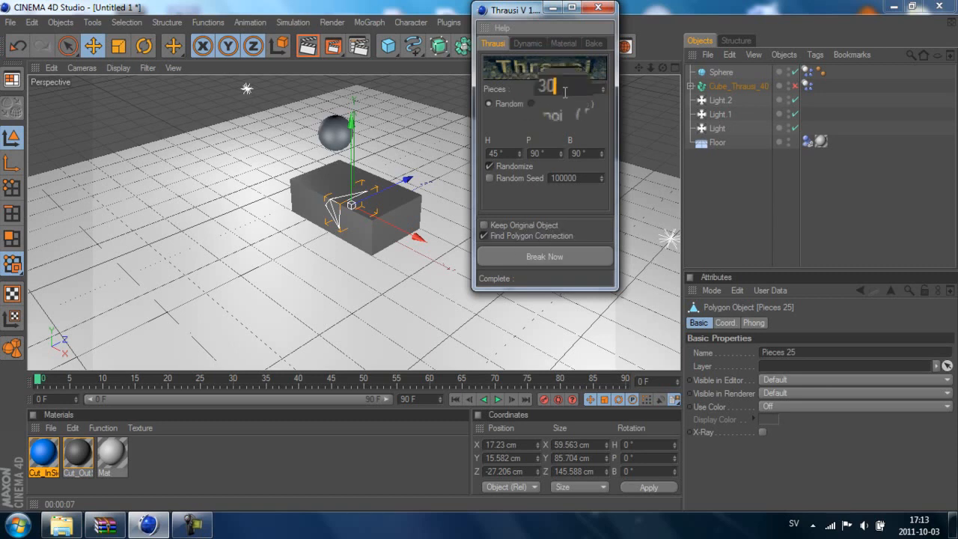
pyautogui.click(524, 255)
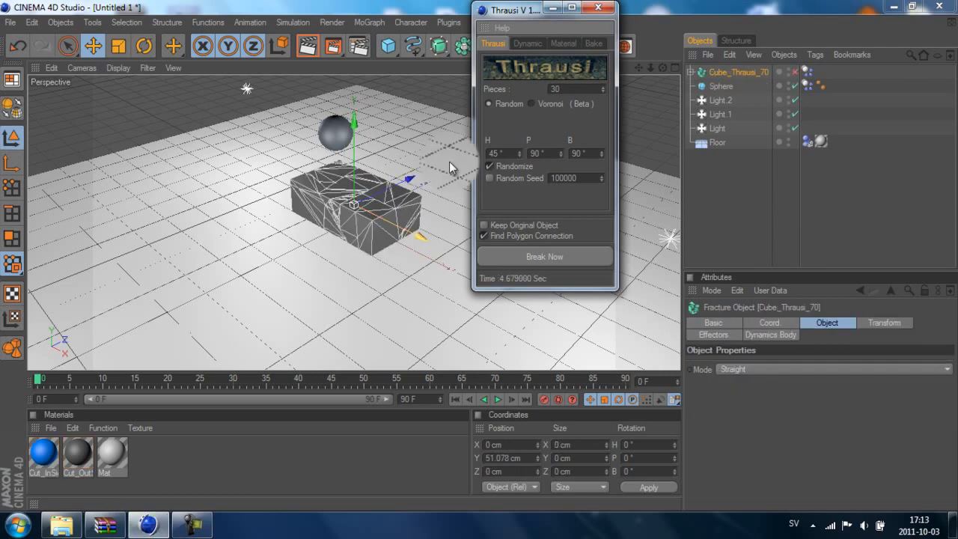
pyautogui.click(597, 7)
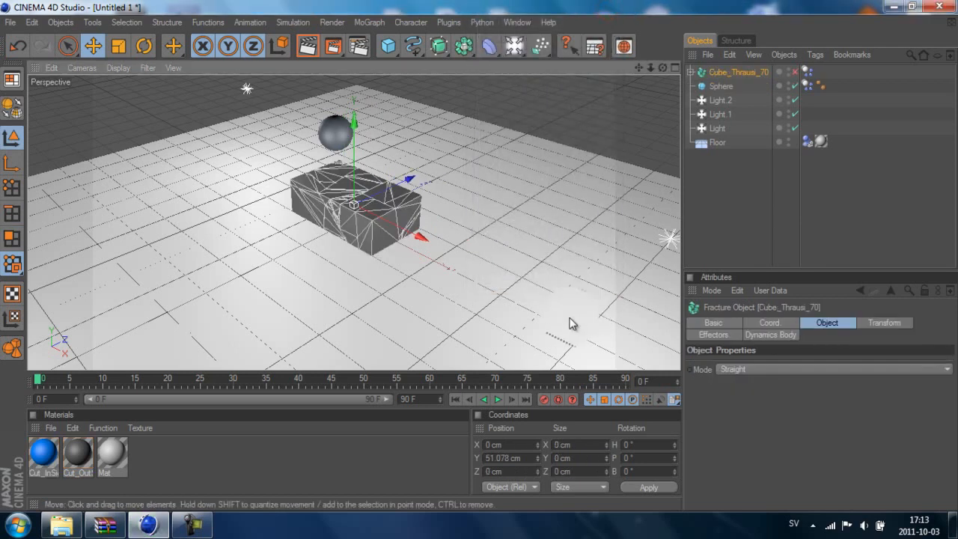
# Step: Play the animation to preview the finer fracture and stop it at frame 79
pyautogui.click(500, 400)
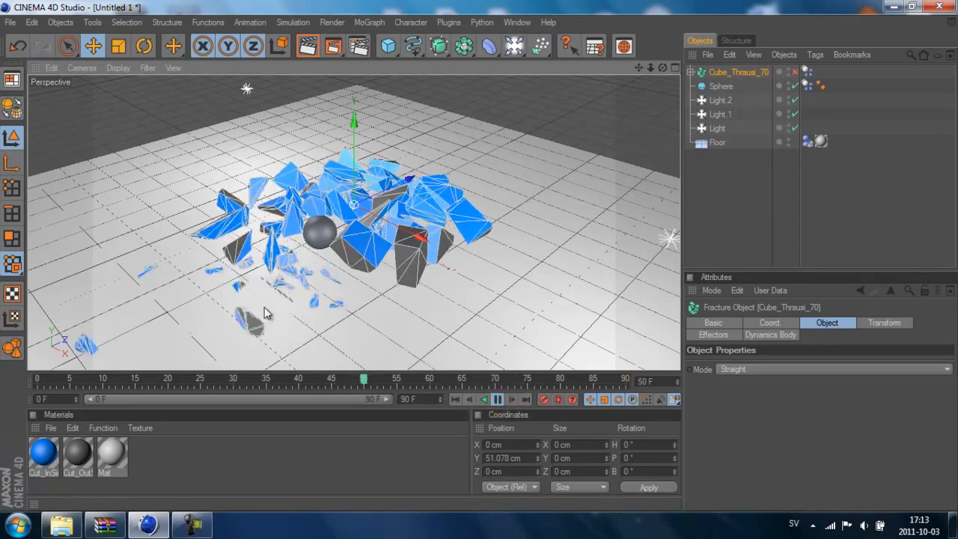
pyautogui.click(496, 400)
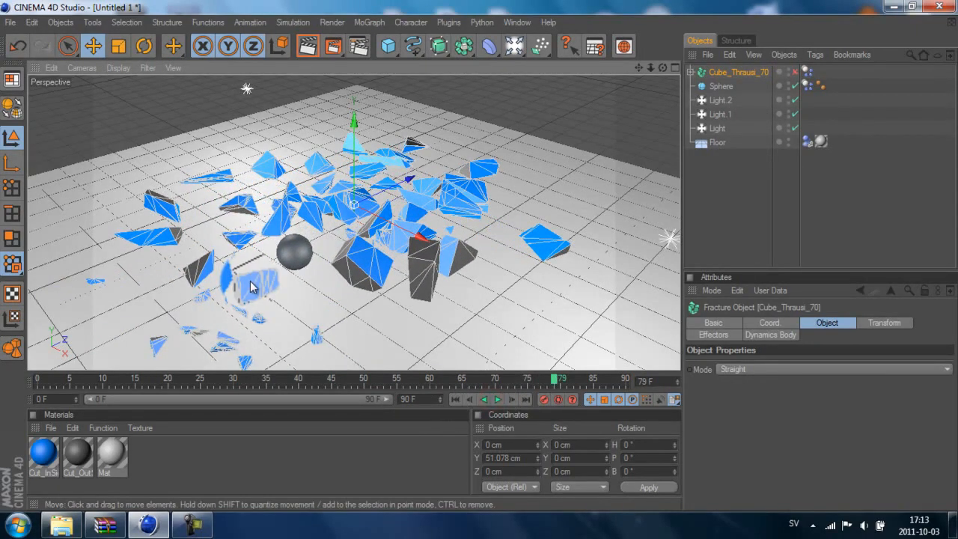
# Step: Break the small front fragment, Pieces 30, into 10 random pieces with Thrausi and preview the animation up to frame 88
pyautogui.click(254, 283)
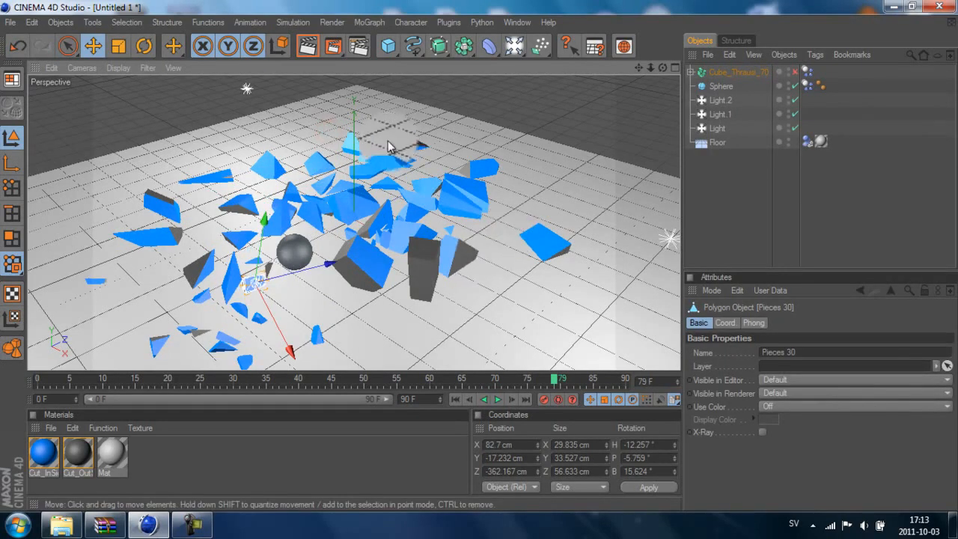
pyautogui.click(448, 23)
pyautogui.moveTo(463, 74)
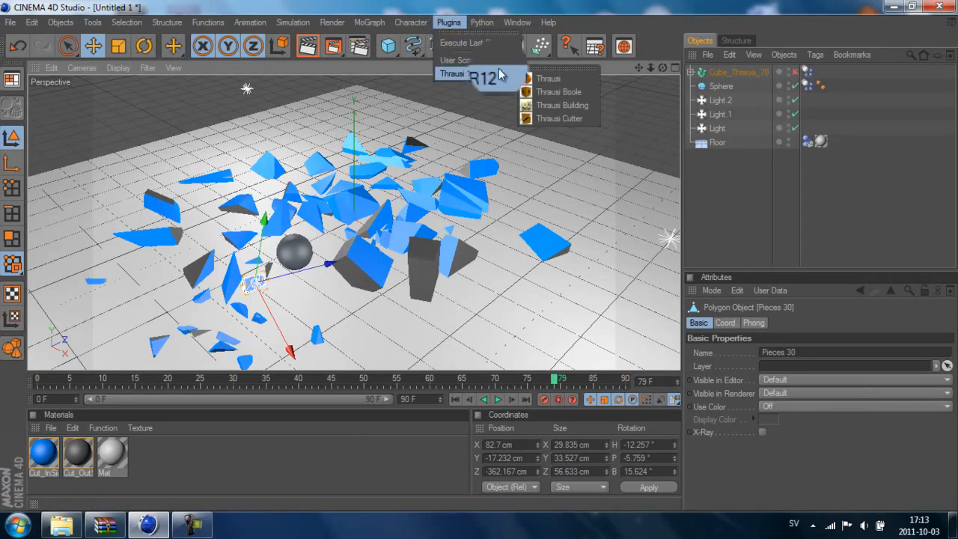
pyautogui.click(535, 80)
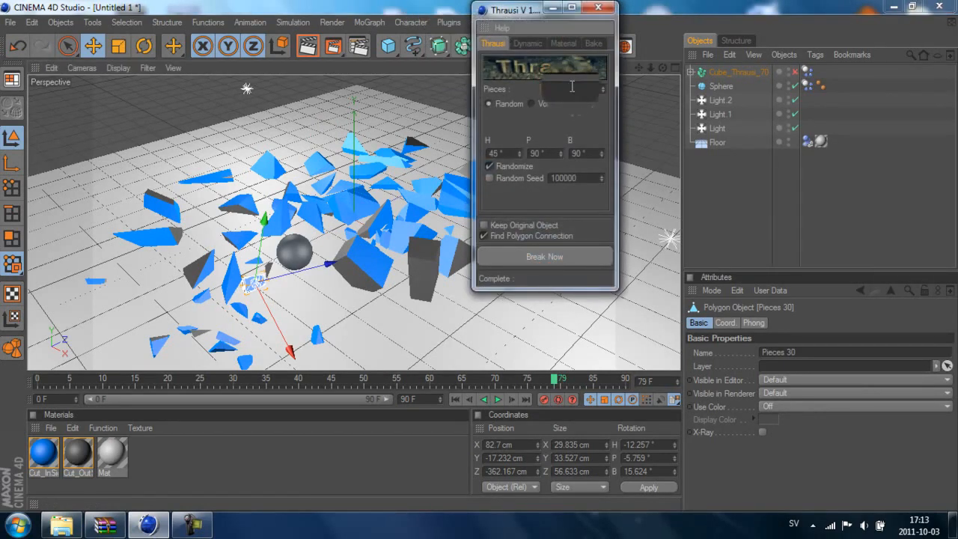
pyautogui.click(534, 258)
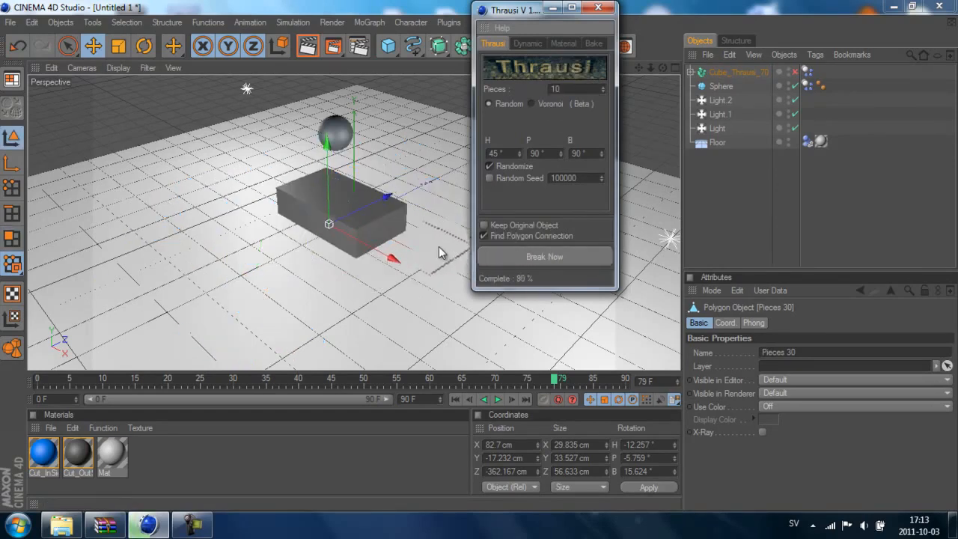
pyautogui.click(598, 9)
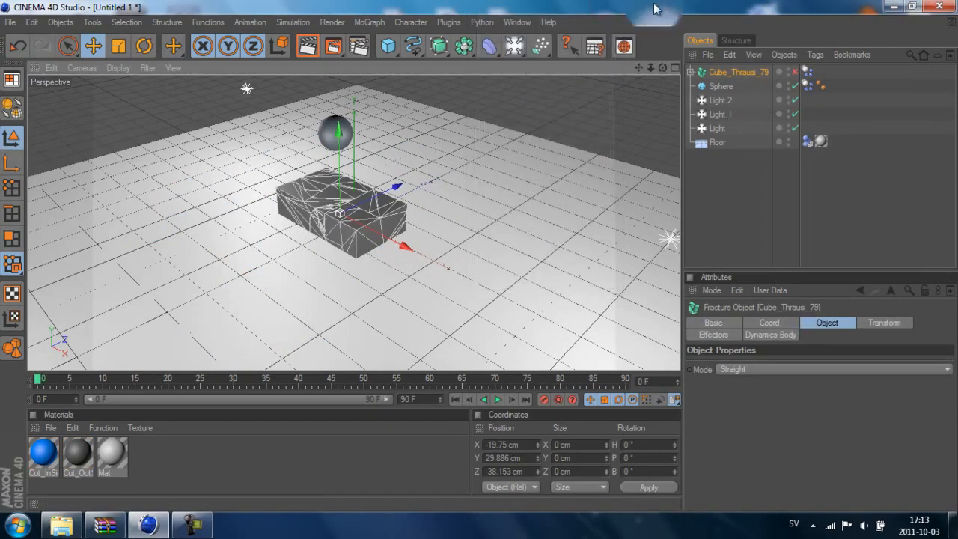
pyautogui.click(497, 401)
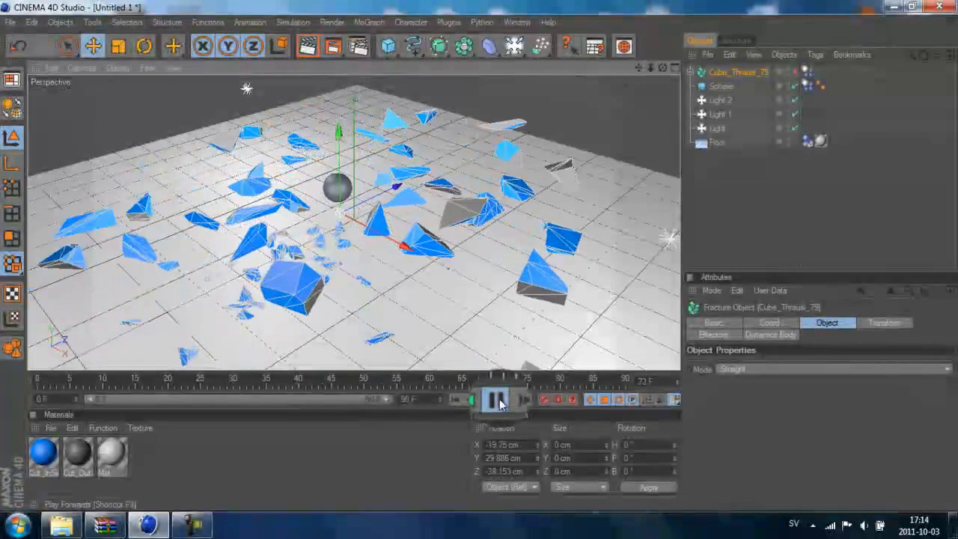
pyautogui.click(498, 401)
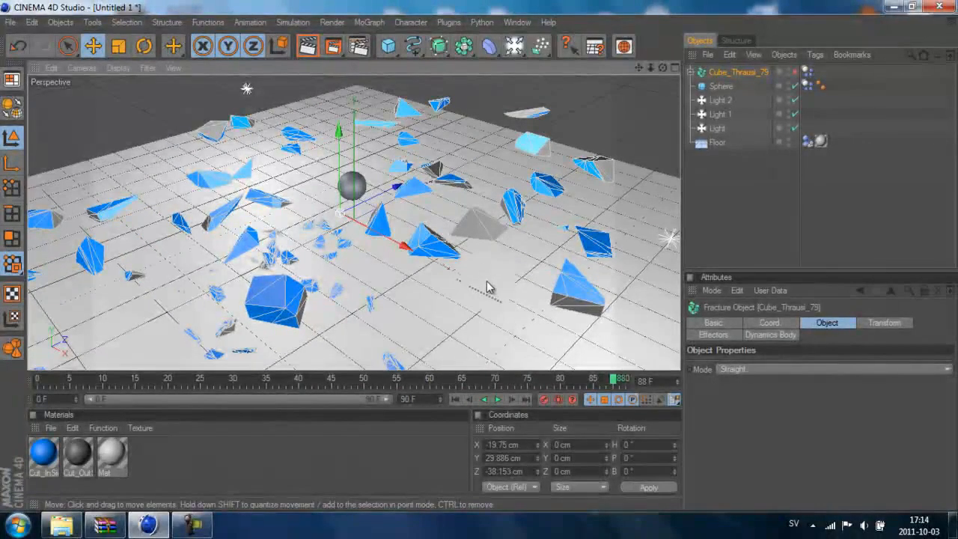
# Step: Set the friction of the floor's Dynamics Body tag to 100%
pyautogui.moveTo(723, 145); pyautogui.dragTo(733, 146)
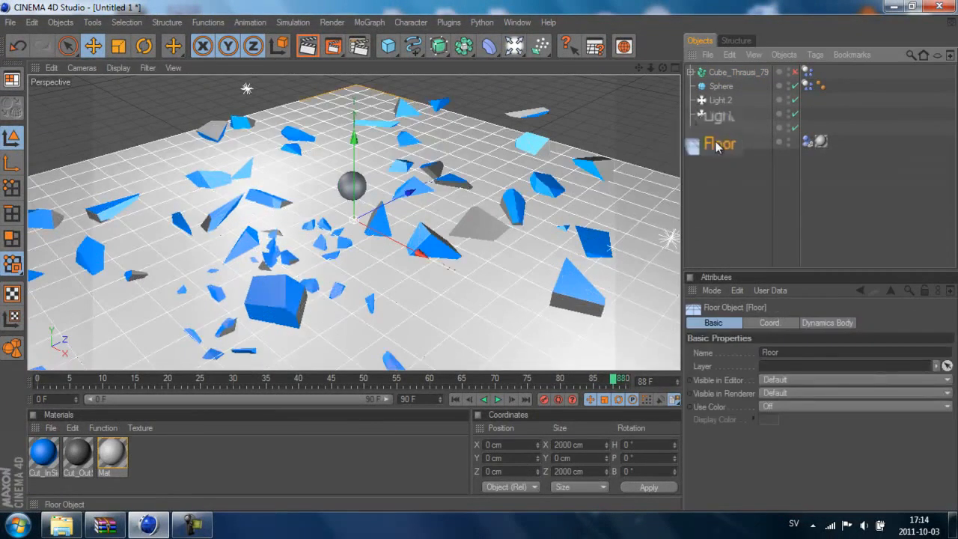
pyautogui.click(806, 142)
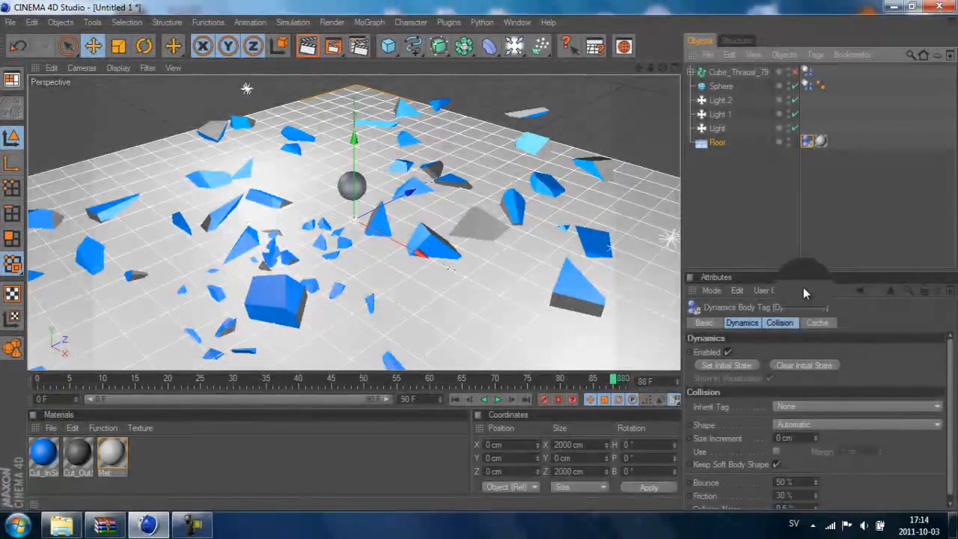
pyautogui.moveTo(949, 366); pyautogui.dragTo(949, 391)
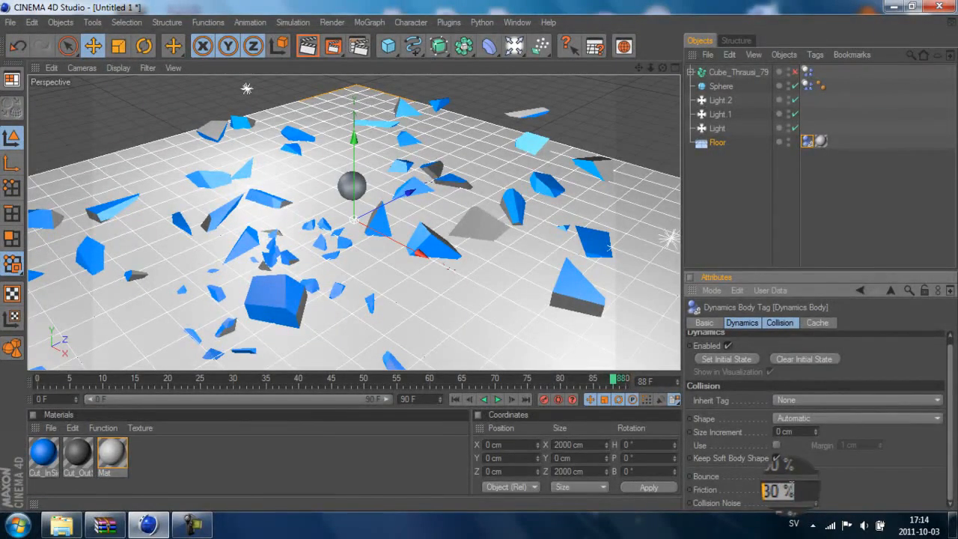
pyautogui.click(891, 486)
# Step: Replay the animation from the start, stop it at frame 67 and render the perspective view
pyautogui.click(459, 400)
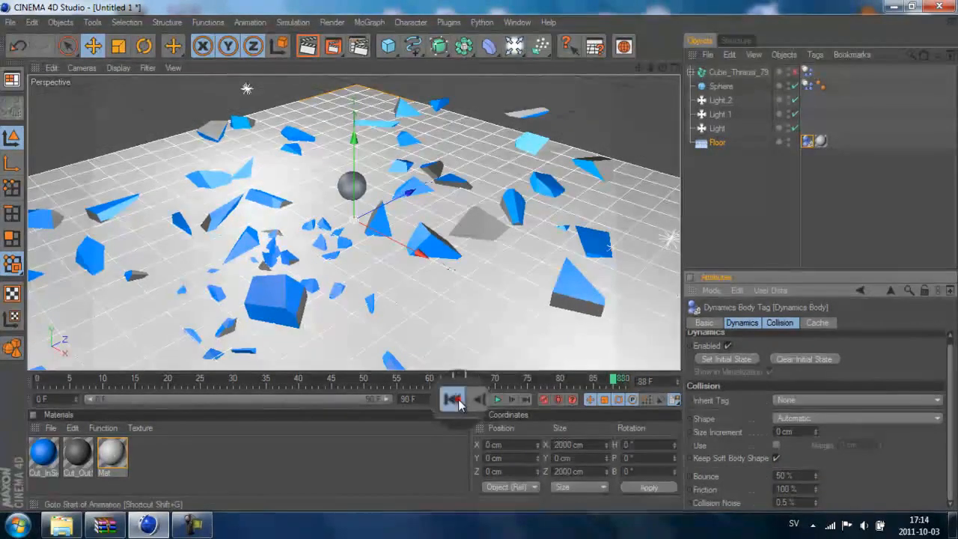
pyautogui.click(499, 399)
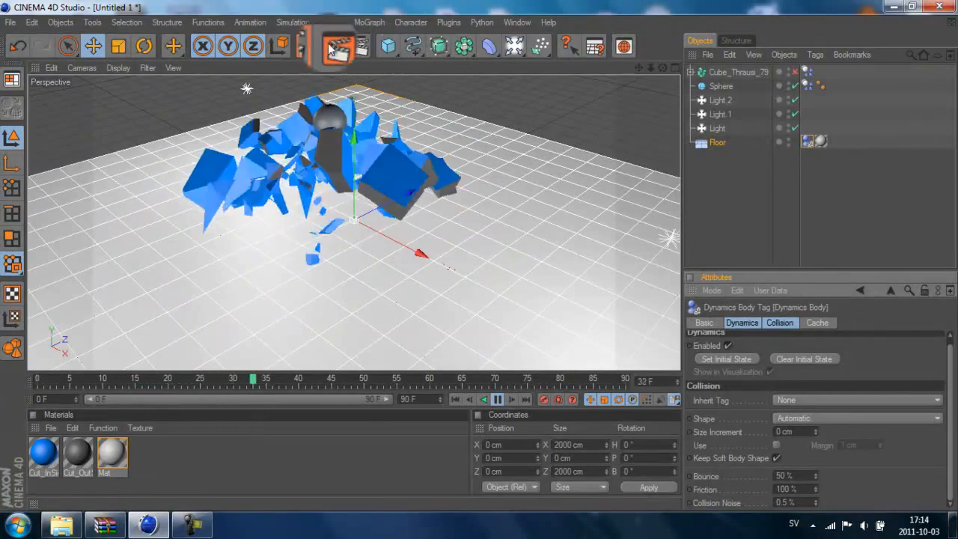
pyautogui.click(498, 401)
pyautogui.click(307, 47)
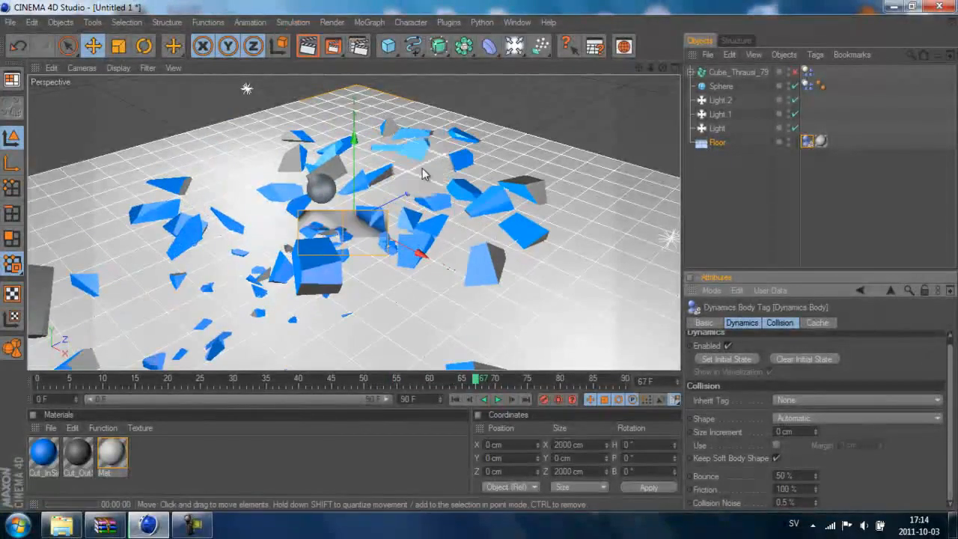